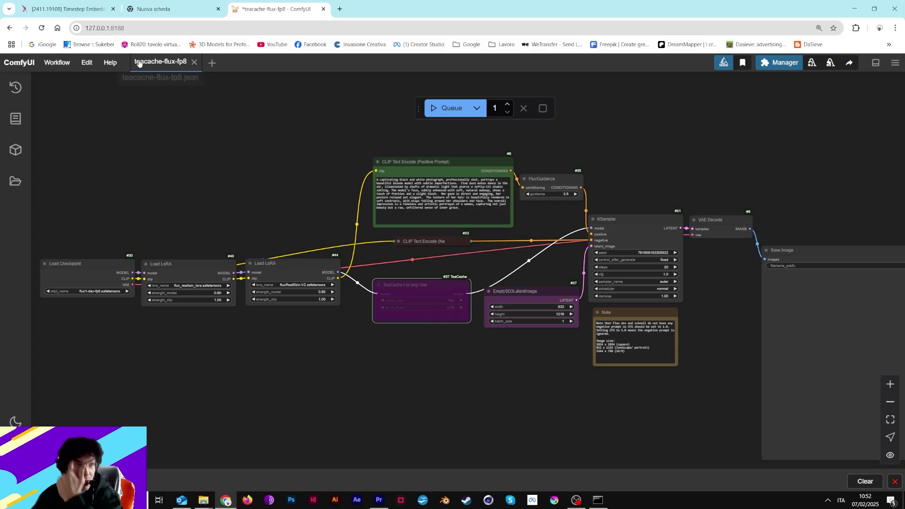
Show the arXiv TeaCache paper and bring the ChatGPT TeaCache infographic into the same browser window
left_click(74, 6)
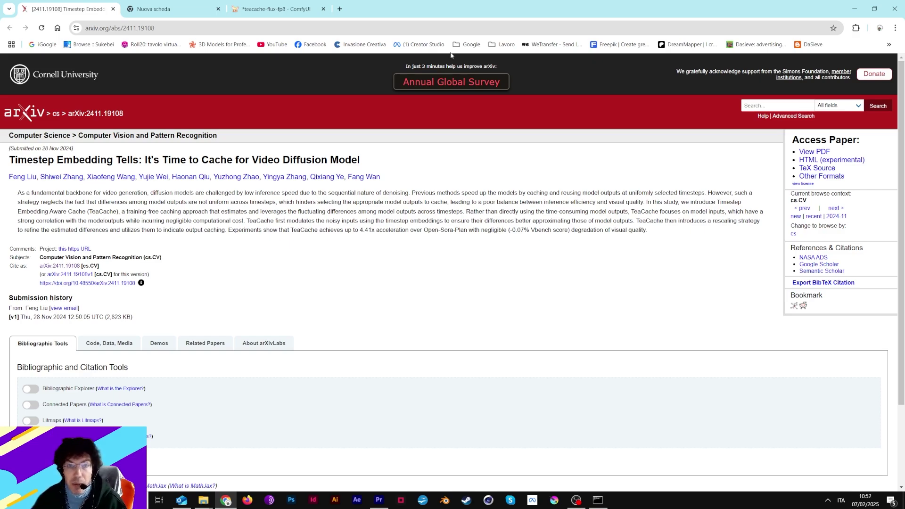
left_click(340, 9)
left_click_drag(386, 9, 904, 8)
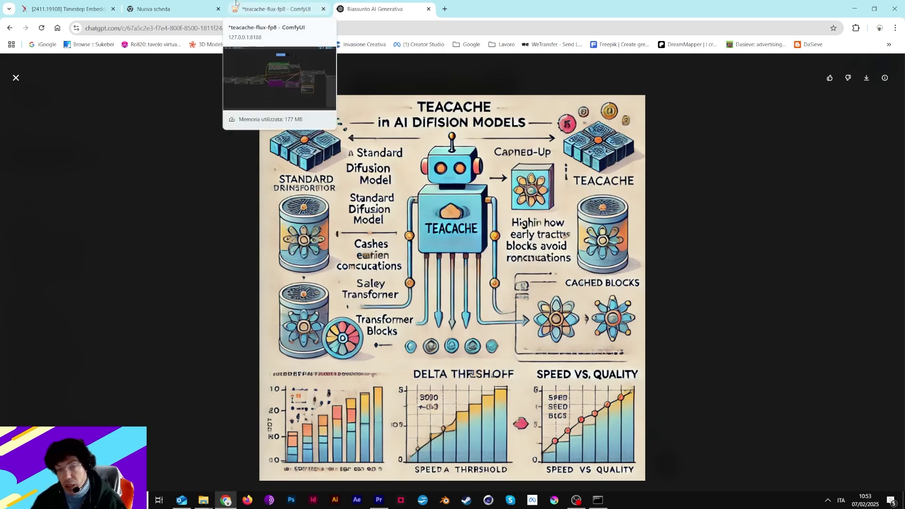
Return to the arXiv paper and highlight the abstract passages on model outputs, negligible computational cost and noisy inputs
left_click(89, 8)
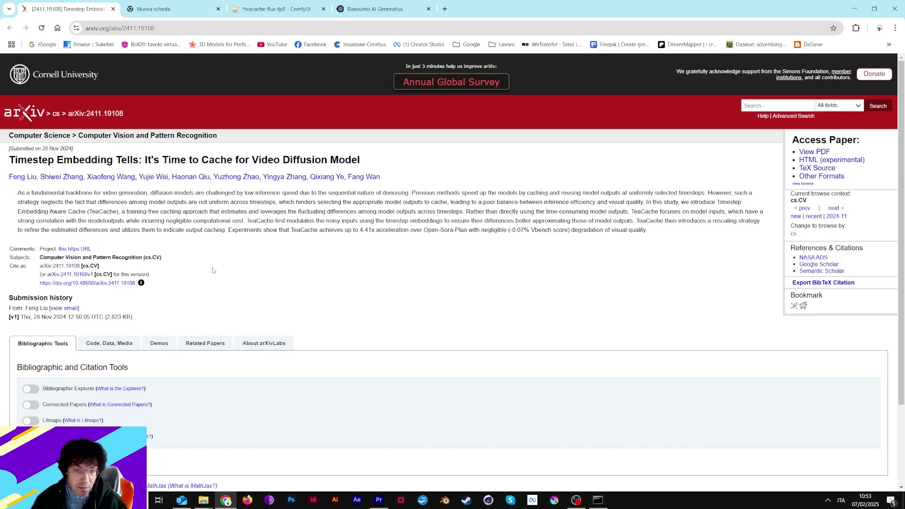
scroll(401, 290, "down", 2)
scroll(367, 244, "up", 2)
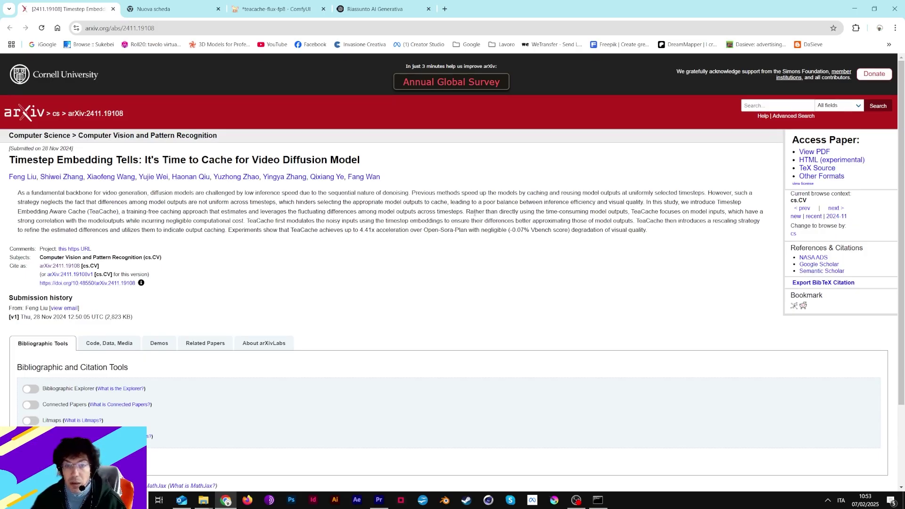
left_click_drag(466, 212, 631, 219)
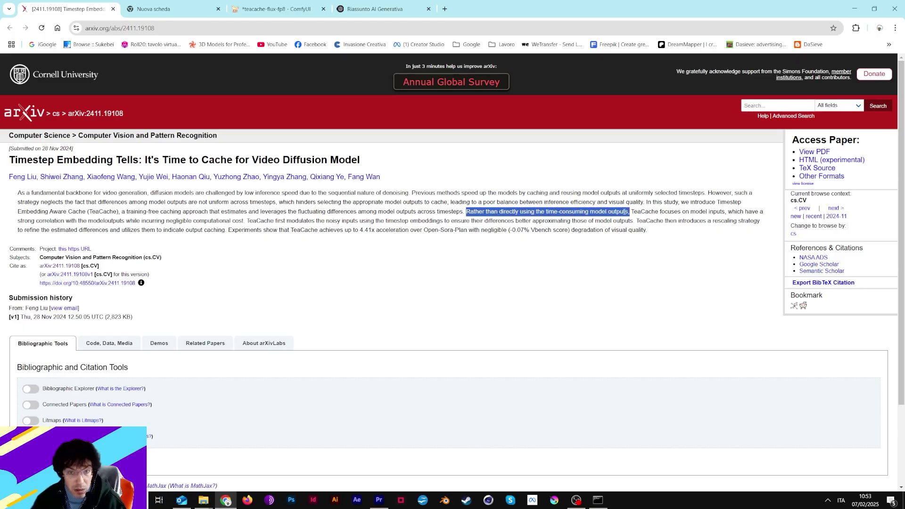
left_click_drag(630, 213, 776, 216)
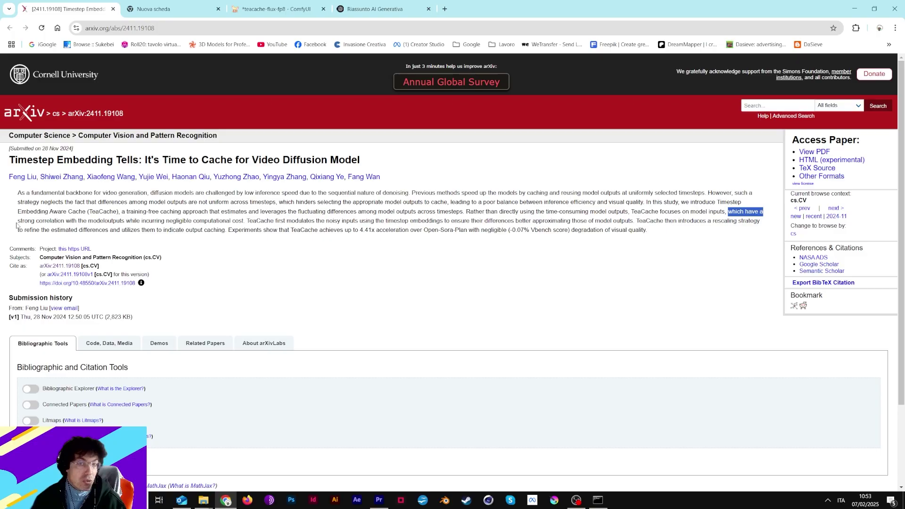
left_click_drag(17, 225, 244, 225)
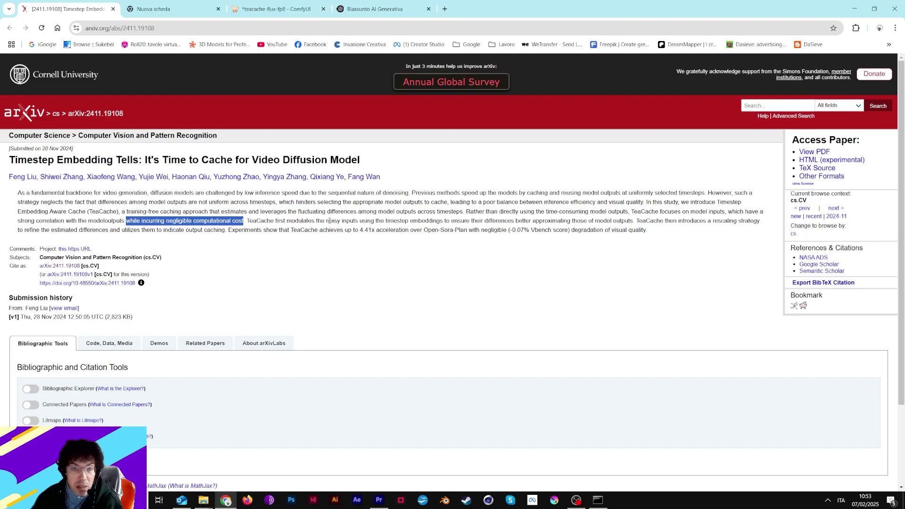
left_click_drag(326, 221, 413, 221)
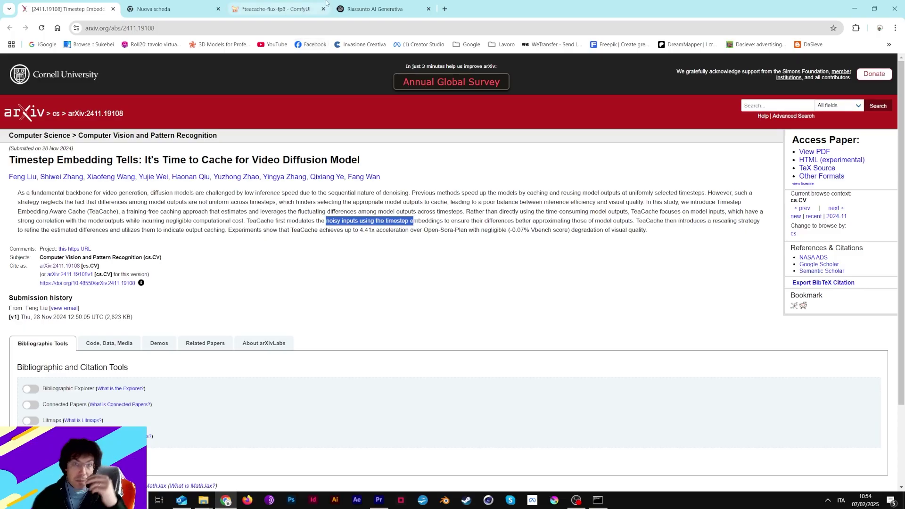
Switch to the ComfyUI workflow and examine the Load Checkpoint node, both Load LoRA nodes and the TeaCache For Img Gen node
left_click(311, 3)
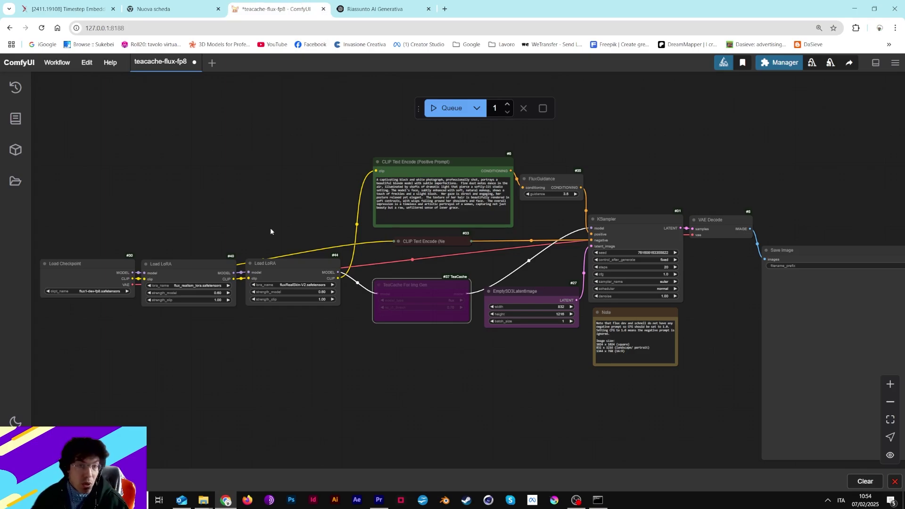
scroll(312, 220, "up", 4)
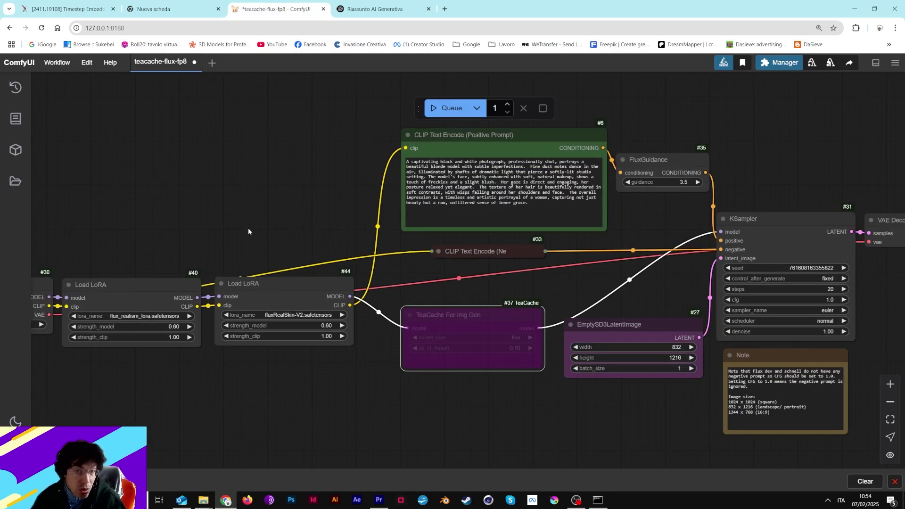
left_click_drag(249, 231, 423, 210)
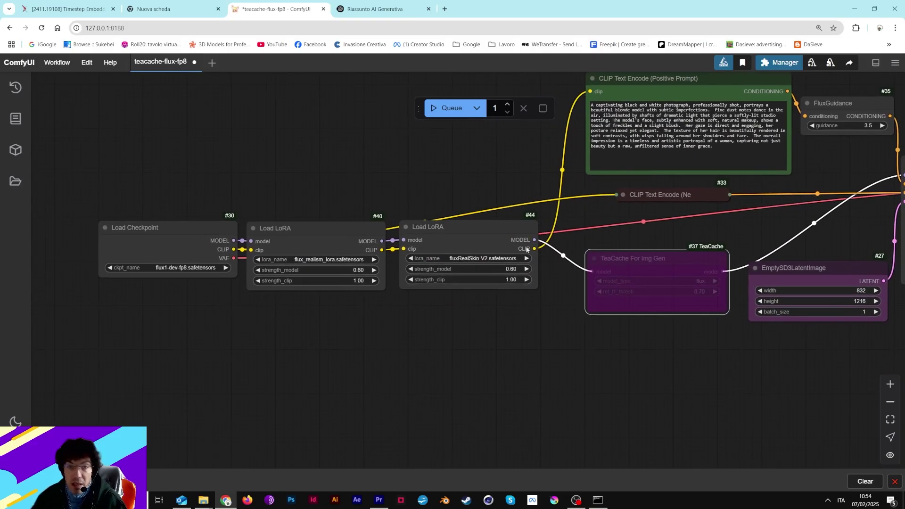
scroll(172, 203, "up", 3)
left_click_drag(130, 264, 236, 223)
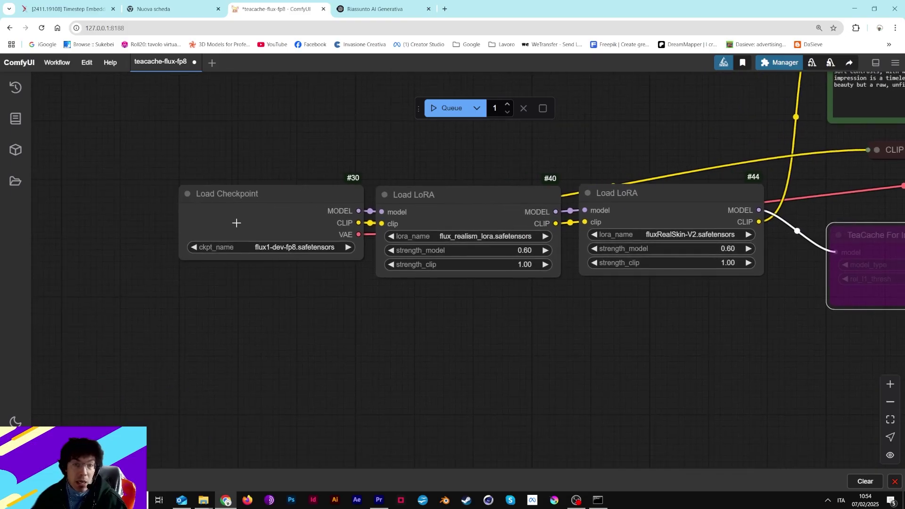
scroll(236, 222, "up", 4)
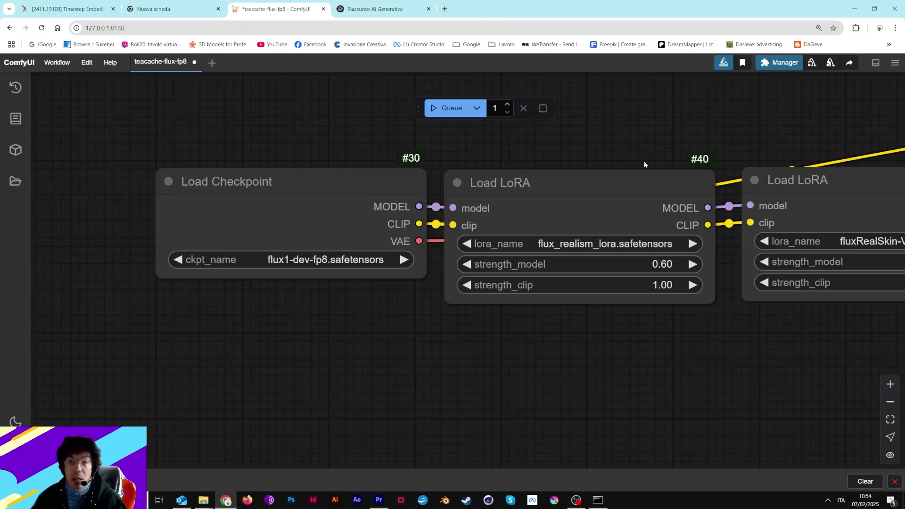
left_click_drag(700, 148, 450, 152)
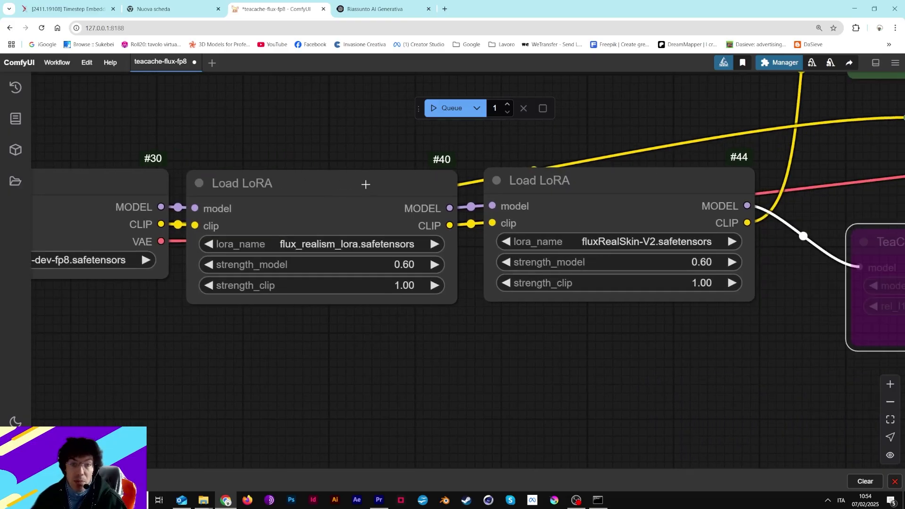
left_click(371, 178)
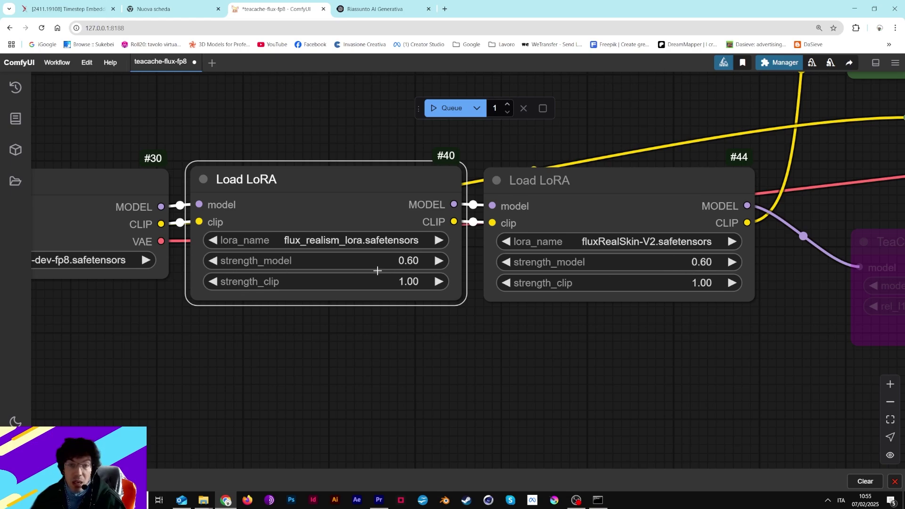
scroll(571, 171, "down", 3)
scroll(360, 313, "up", 3)
left_click_drag(572, 171, 341, 260)
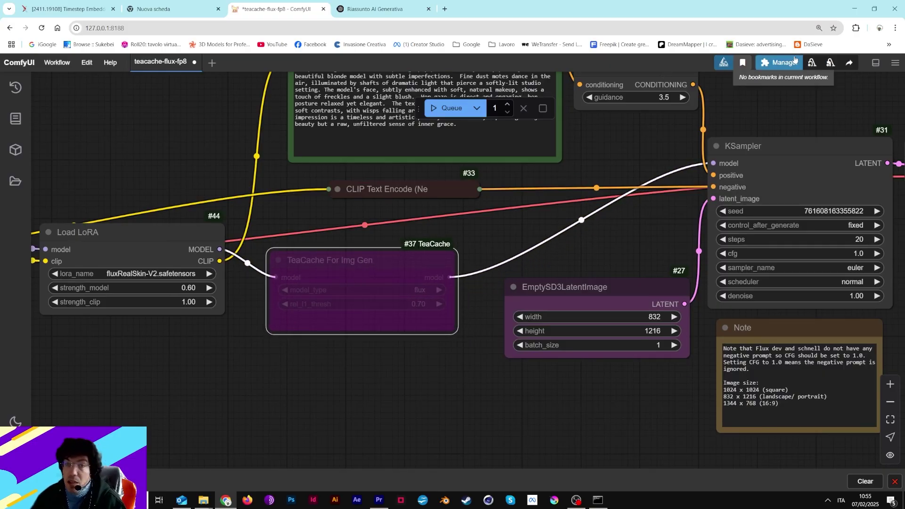
Search the custom nodes manager for "teaca" to check the ComfyUI-TeaCache entry, and close the manager
left_click(781, 65)
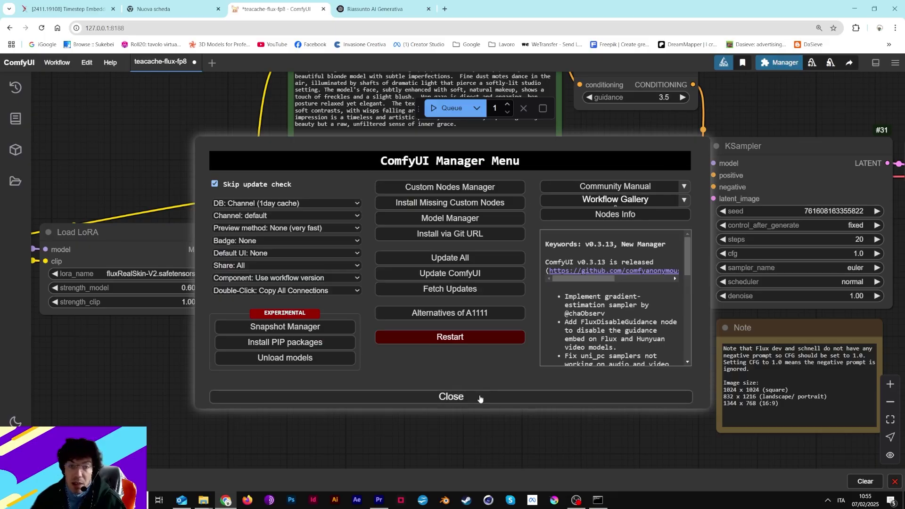
left_click(358, 397)
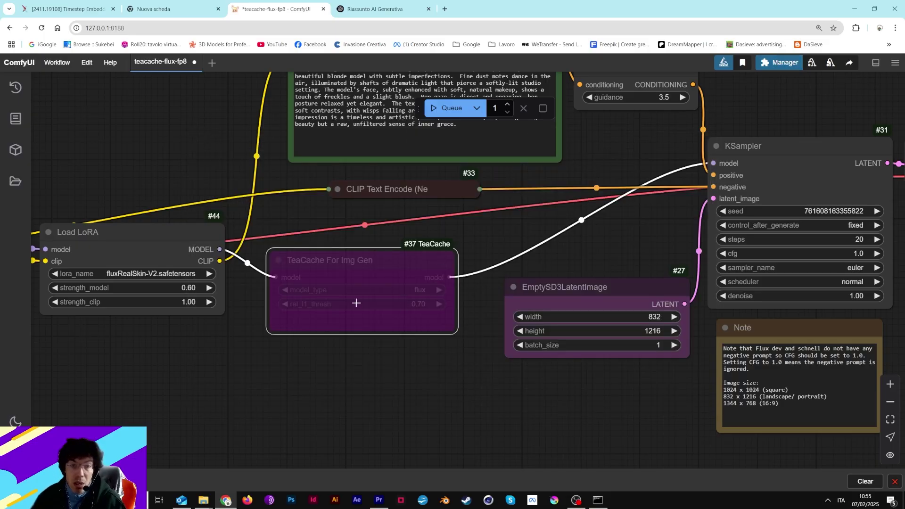
left_click(780, 63)
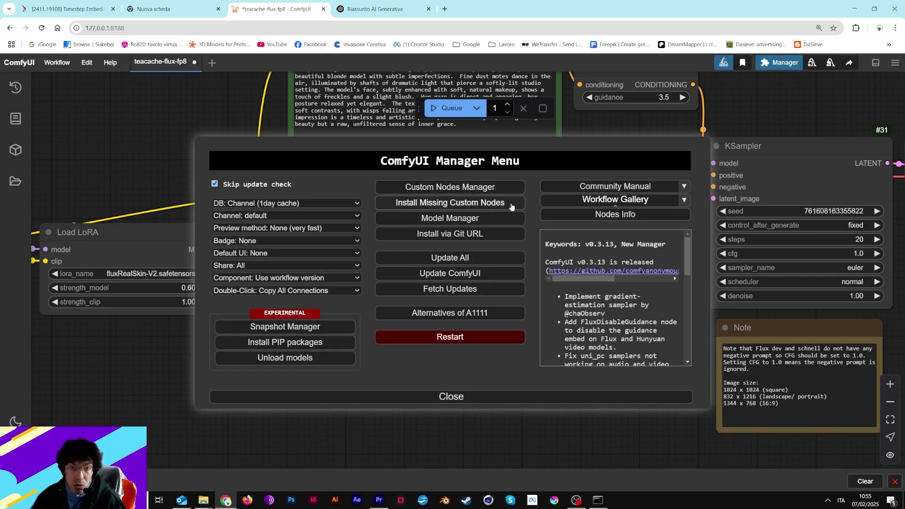
left_click(455, 187)
left_click(237, 120)
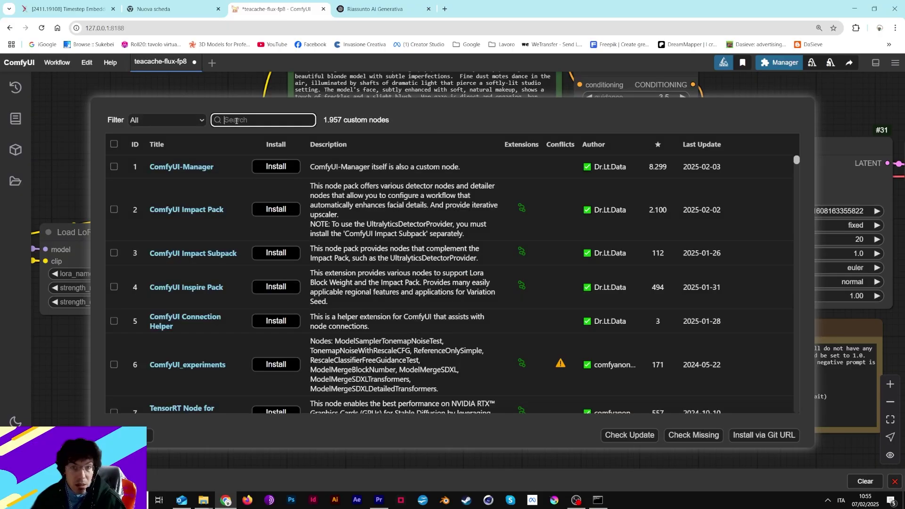
type("teacah")
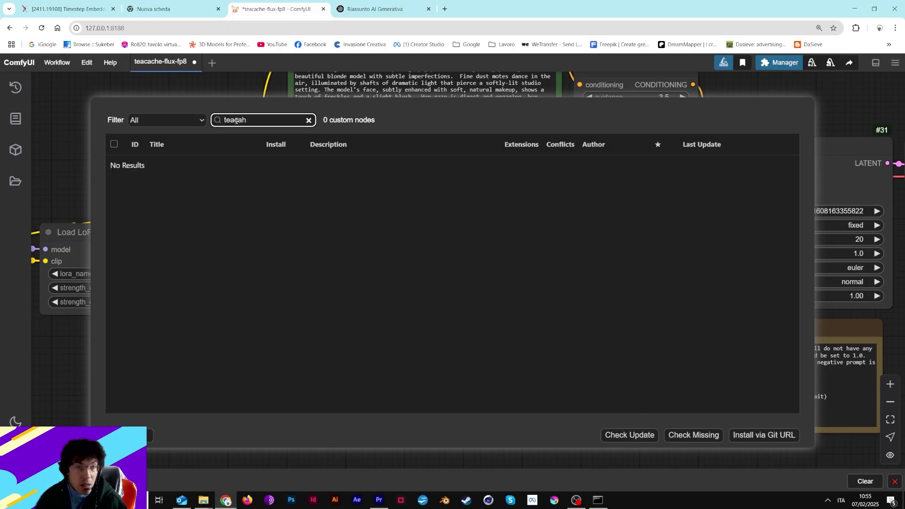
key("BackSpace")
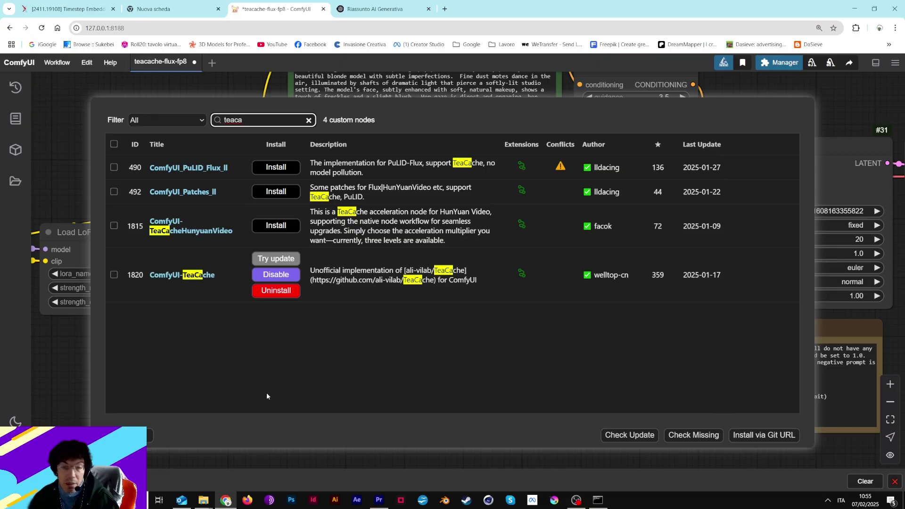
key("Escape")
left_click(450, 394)
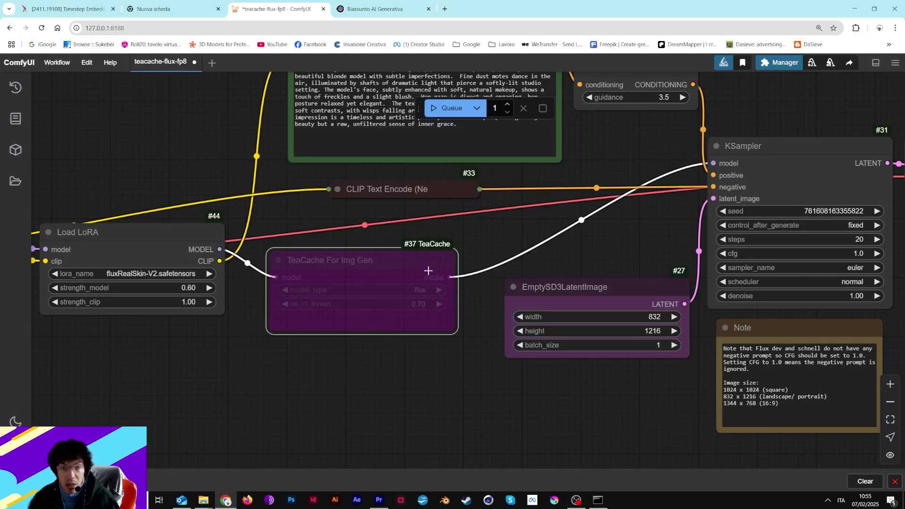
Review the positive prompt and FluxGuidance nodes, and move the EmptySD3LatentImage node slightly upward beside the KSampler
scroll(579, 273, "down", 3)
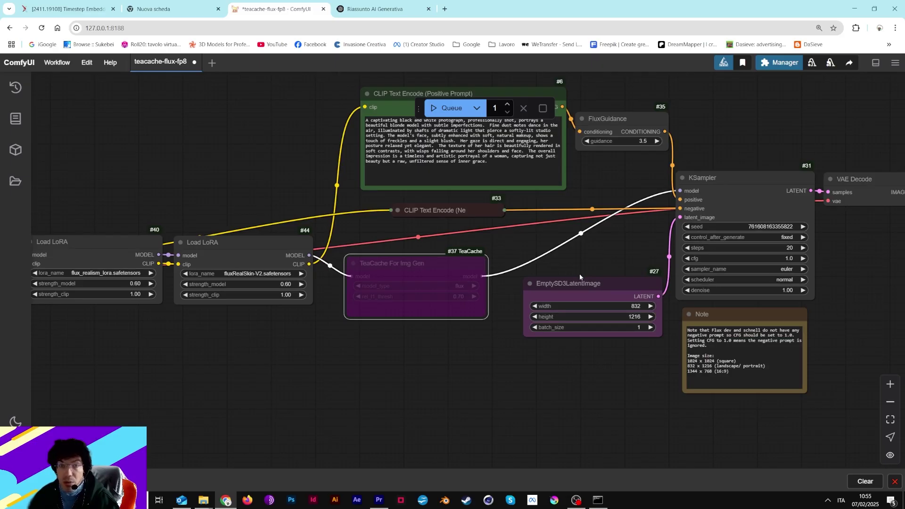
left_click_drag(577, 275, 486, 352)
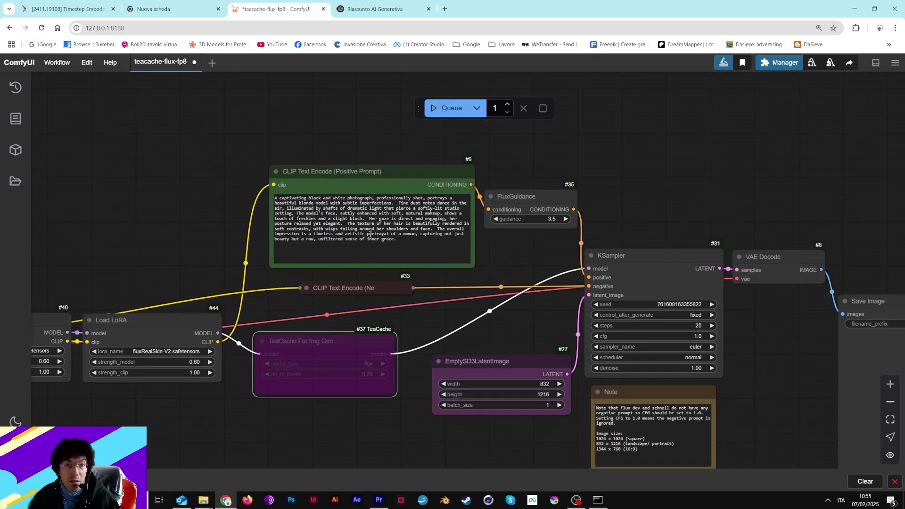
scroll(537, 151, "up", 6)
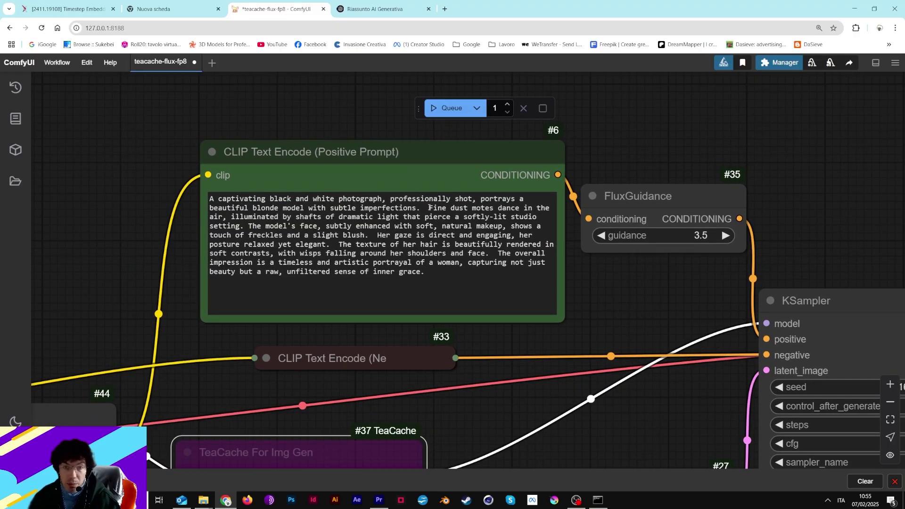
scroll(636, 286, "down", 4)
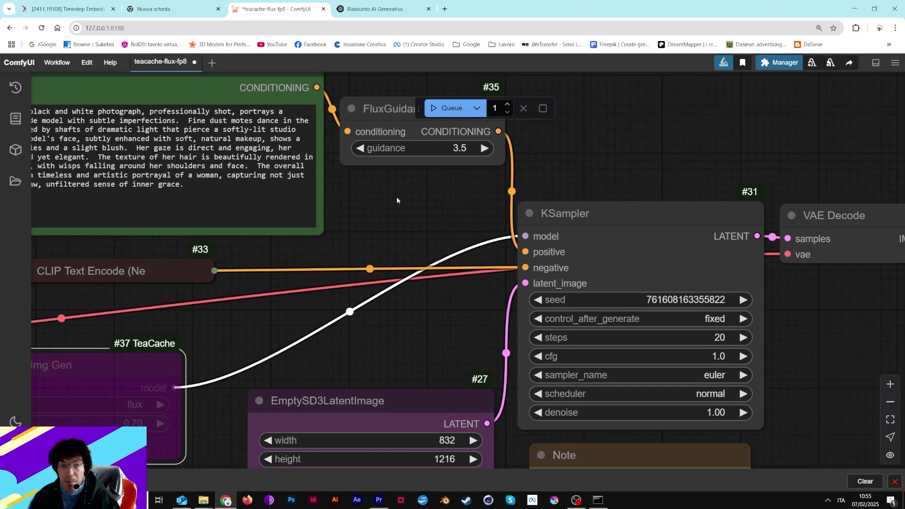
left_click_drag(450, 275, 416, 235)
left_click_drag(312, 298, 304, 264)
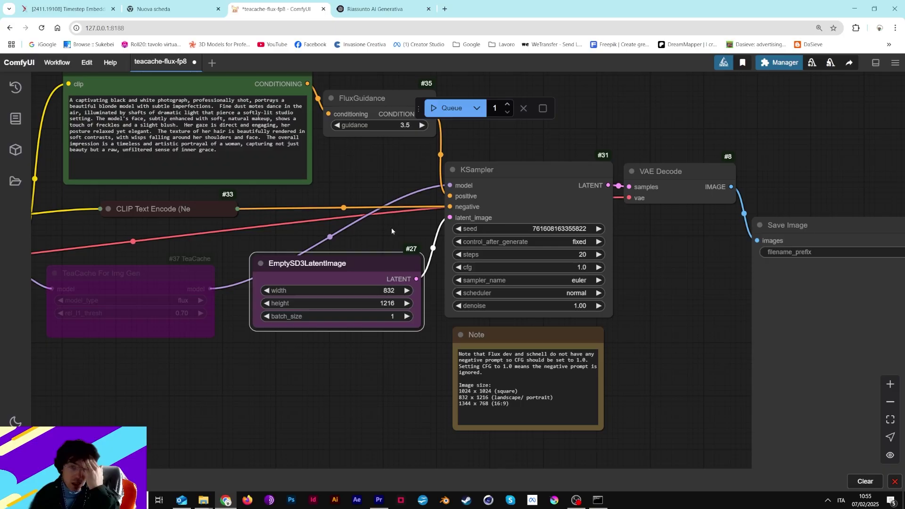
Set the KSampler's control_after_generate option to randomize
left_click_drag(638, 283, 535, 269)
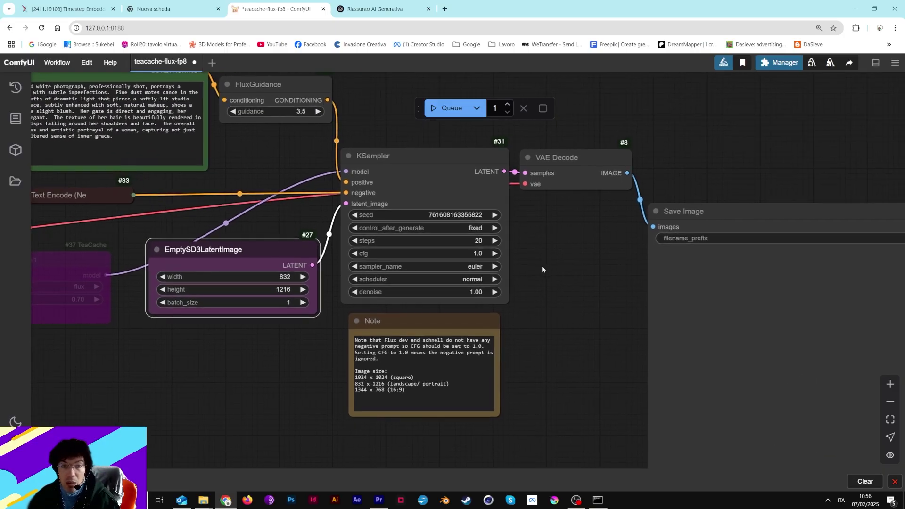
left_click(477, 226)
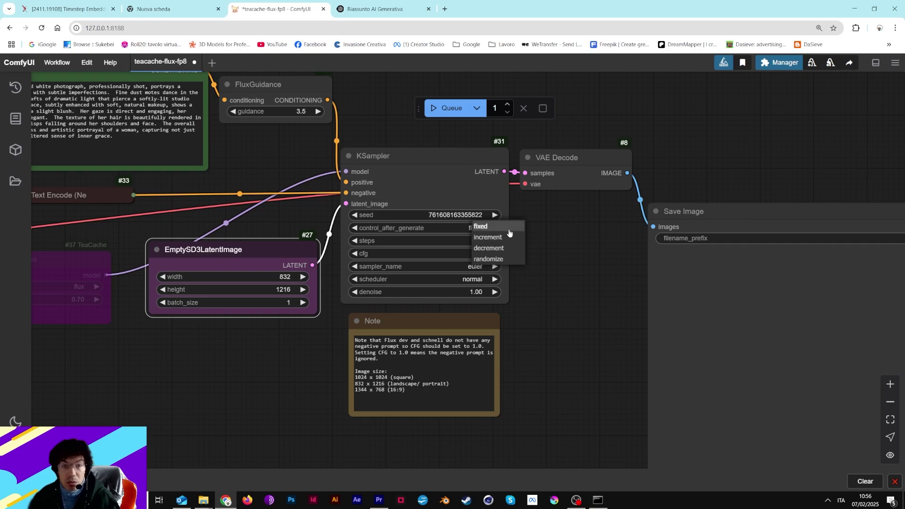
left_click(510, 259)
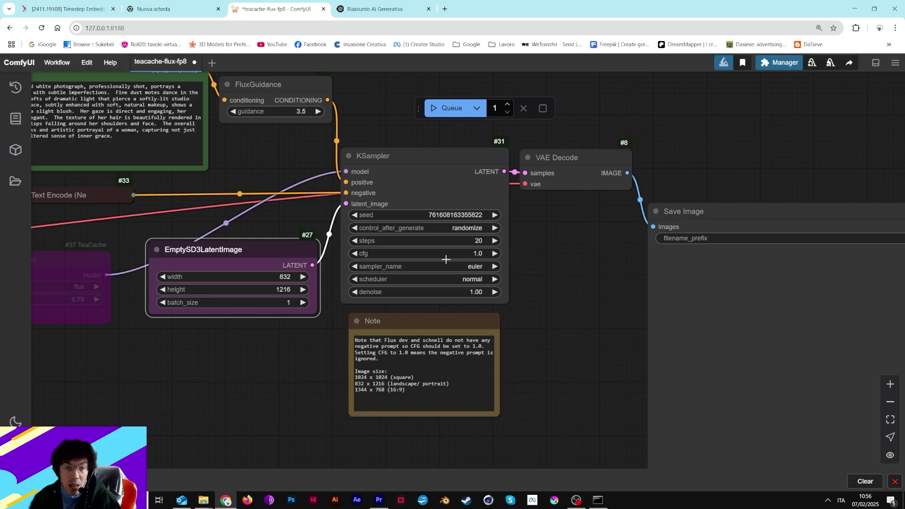
Expand the CLIP Text Encode (Negative Prompt) node to inspect its text field, and collapse it again
left_click_drag(257, 220, 409, 217)
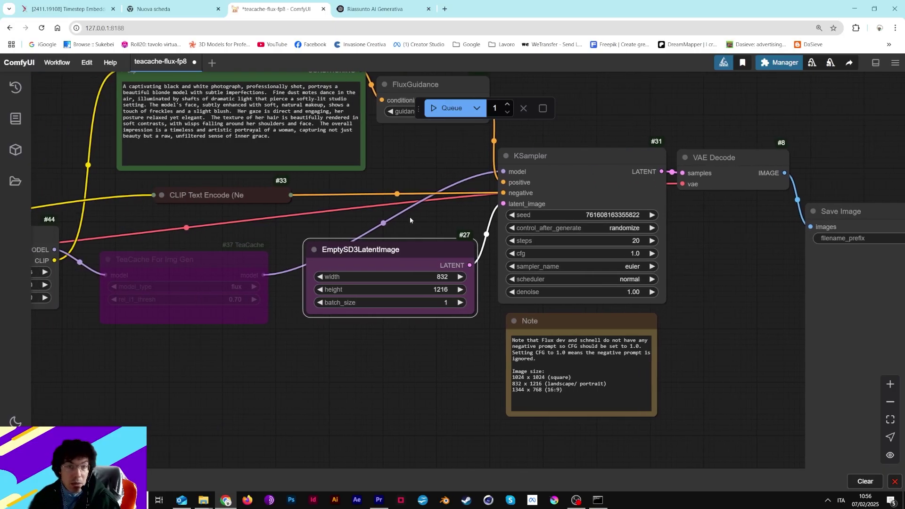
right_click(217, 198)
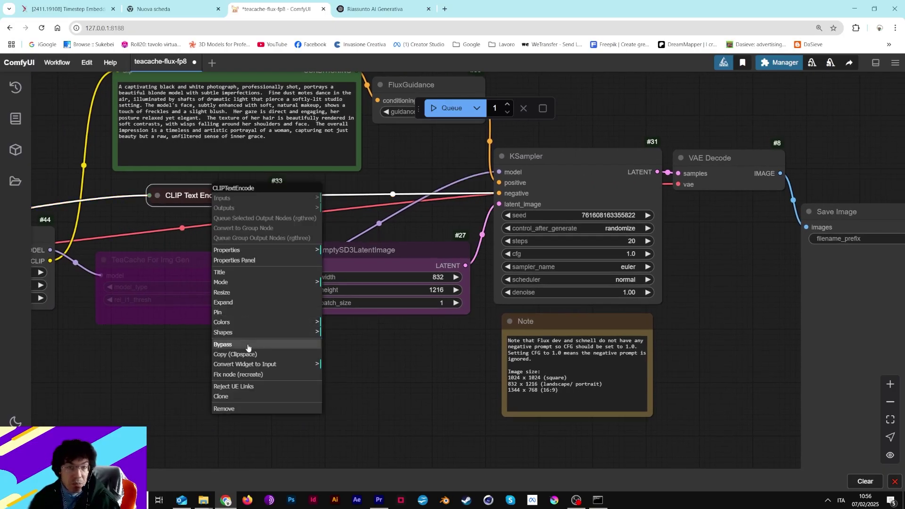
left_click(232, 303)
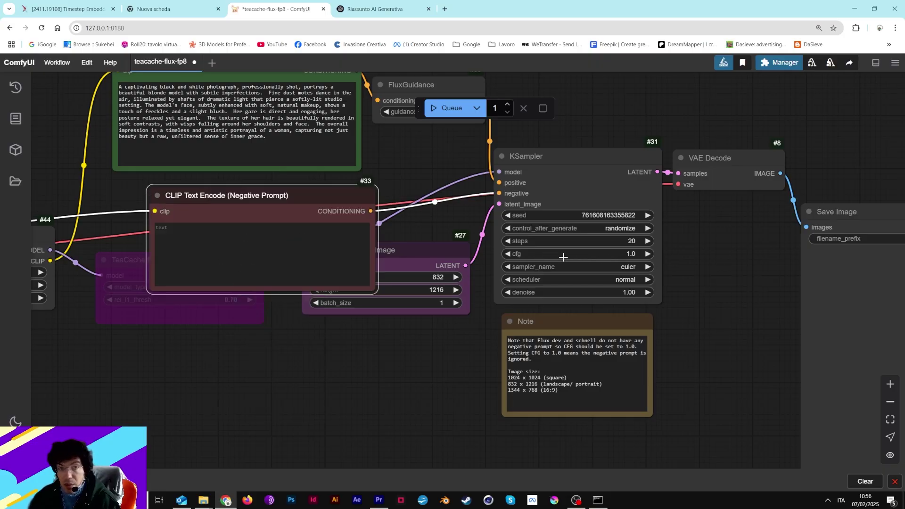
right_click(267, 213)
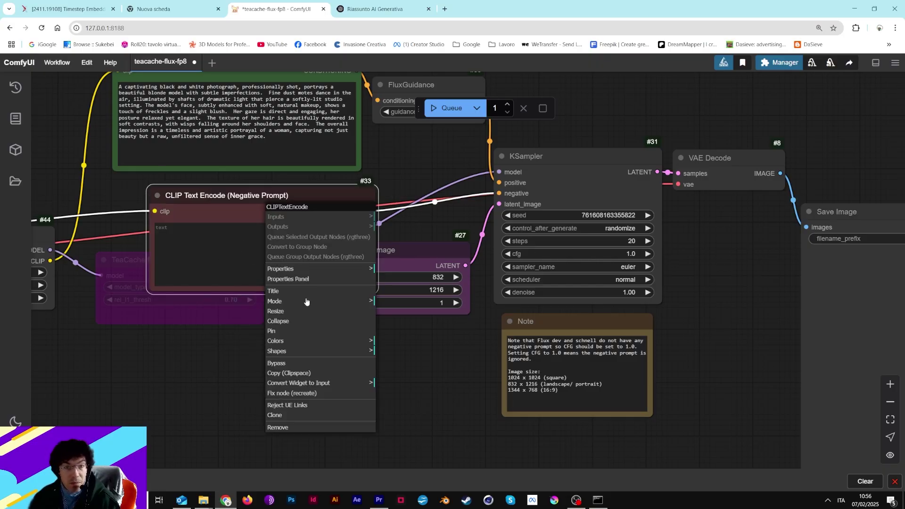
left_click(294, 325)
Review the KSampler settings, queue one image generation with the TeaCache node still bypassed, and dismiss the GPU load notification
left_click_drag(678, 299, 495, 298)
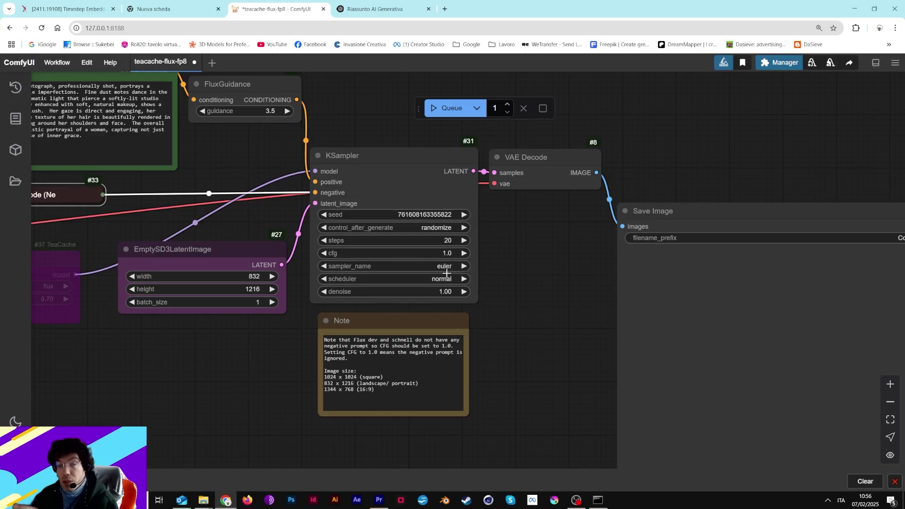
left_click_drag(576, 303, 471, 302)
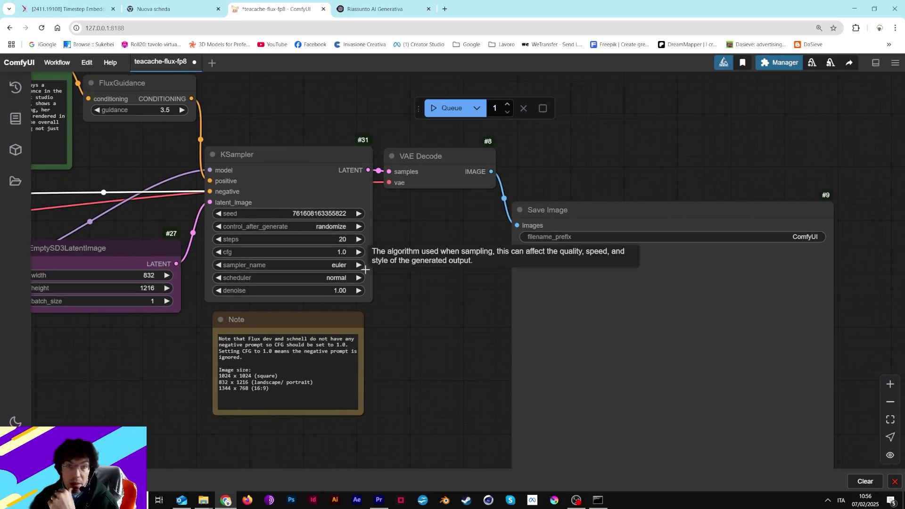
left_click_drag(152, 204, 443, 230)
left_click(450, 113)
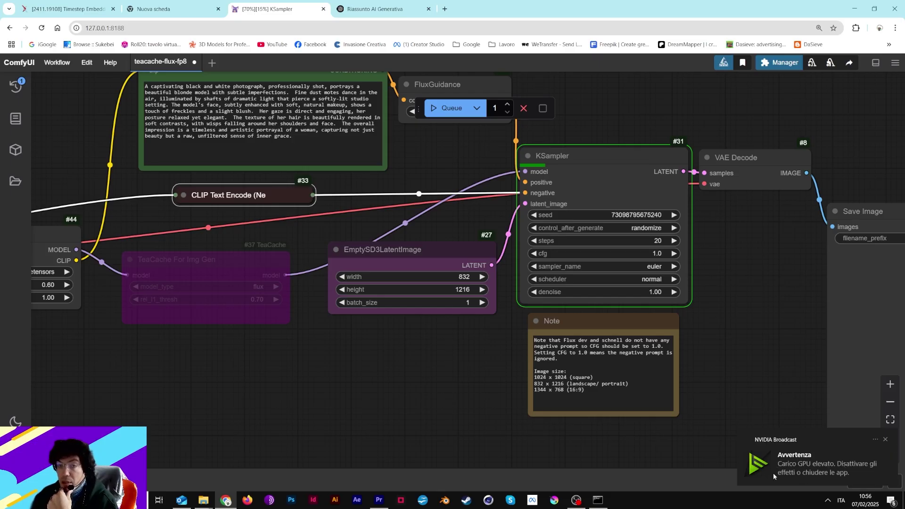
left_click(886, 440)
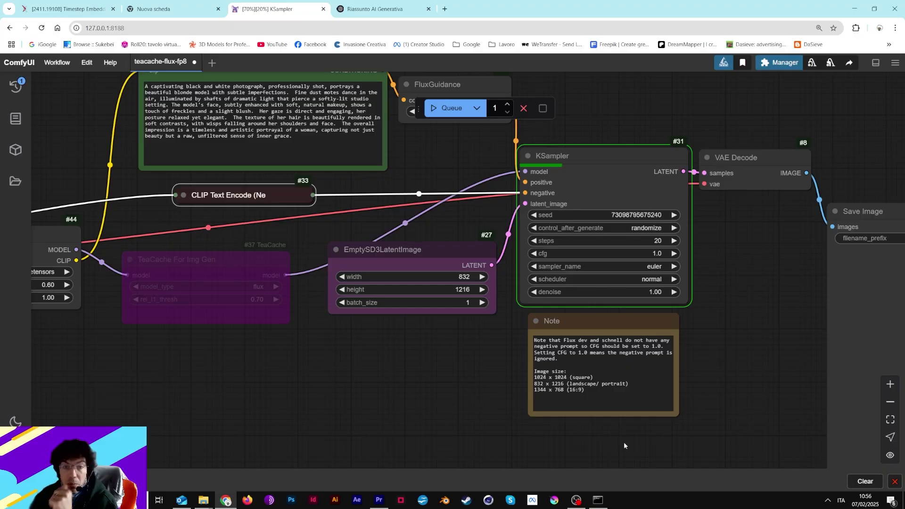
Switch to the ComfyUI command window, widen it, and check the generation's progress and execution time
mouse_move(599, 504)
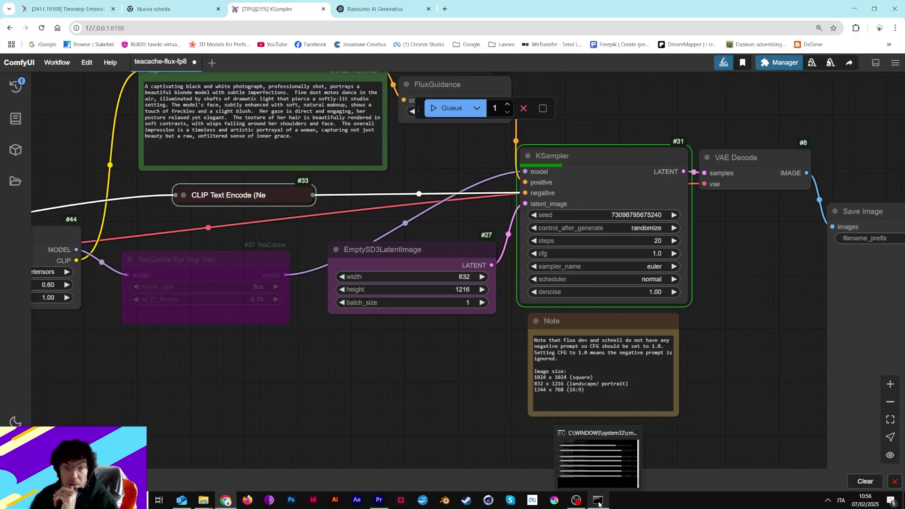
left_click(599, 505)
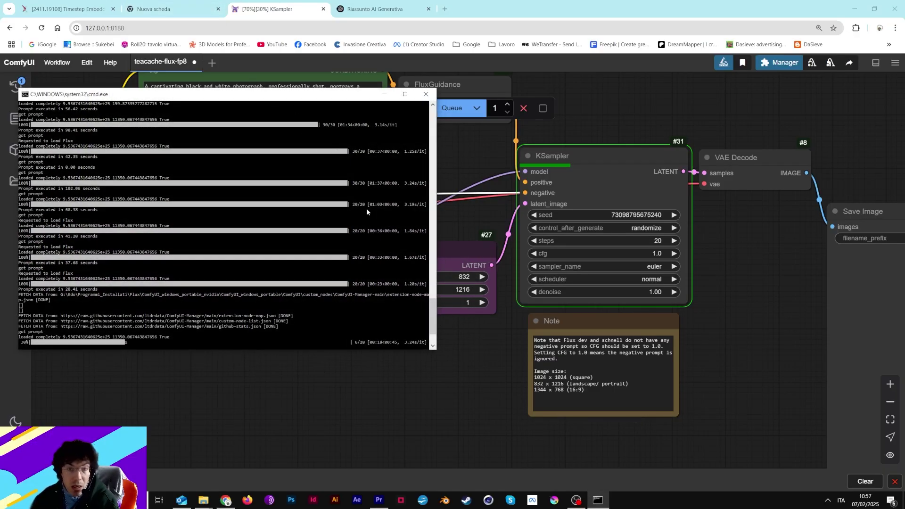
left_click_drag(436, 234, 495, 236)
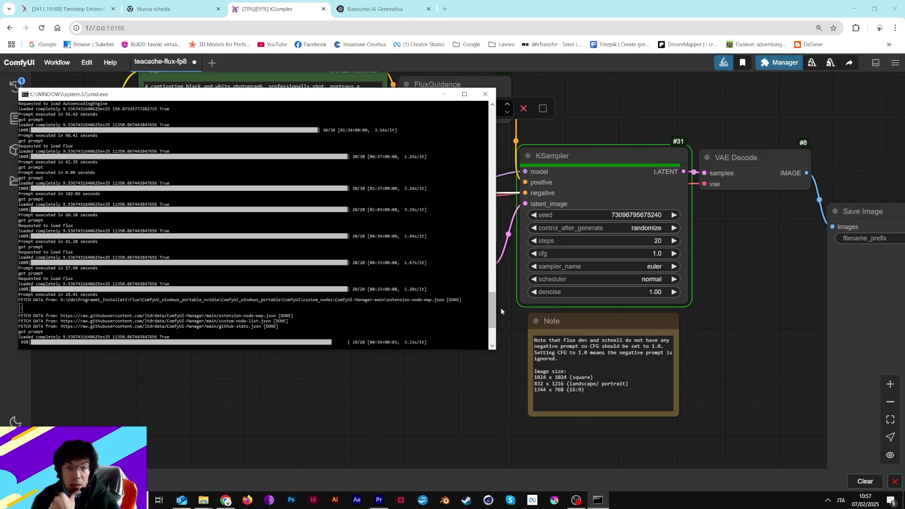
scroll(495, 309, "down", 1)
scroll(494, 310, "down", 5)
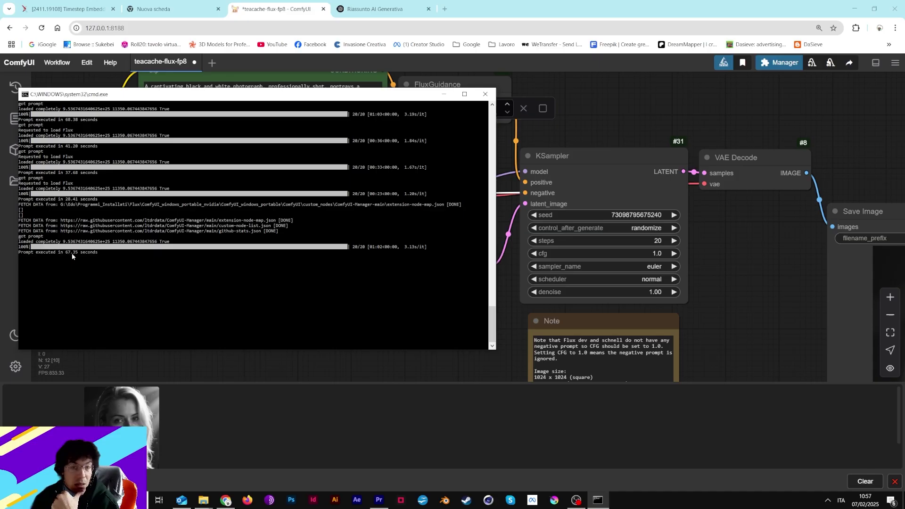
Return to the ComfyUI workflow and examine the generated portrait in the Save Image node and the KSampler settings
left_click(536, 274)
left_click_drag(754, 270, 419, 150)
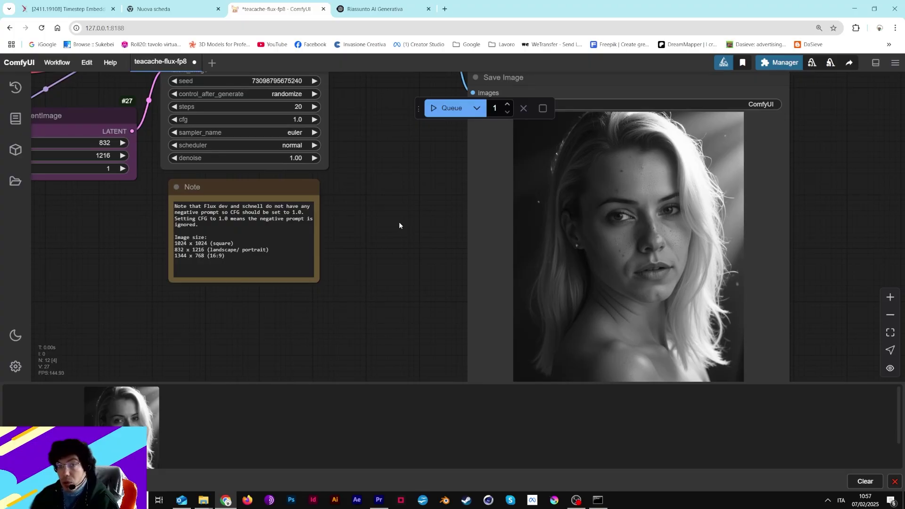
left_click_drag(433, 277, 570, 332)
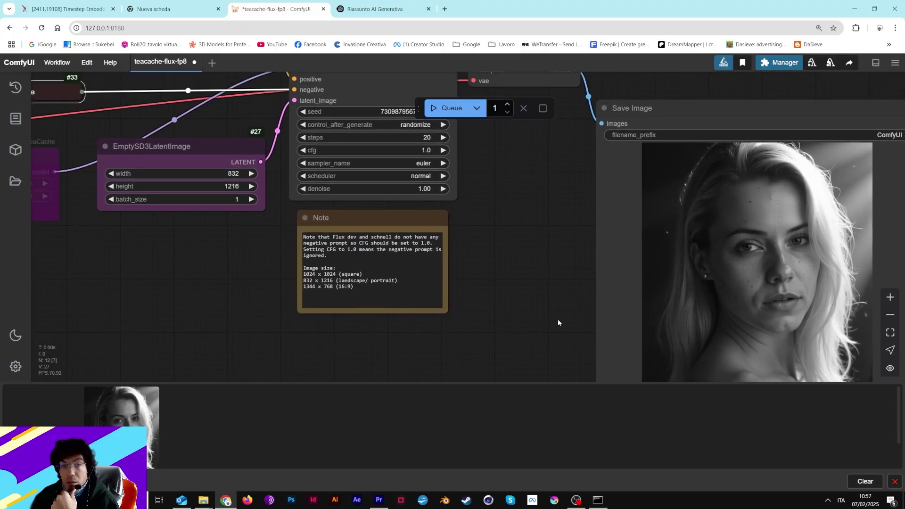
scroll(489, 236, "up", 1)
left_click_drag(478, 182, 527, 271)
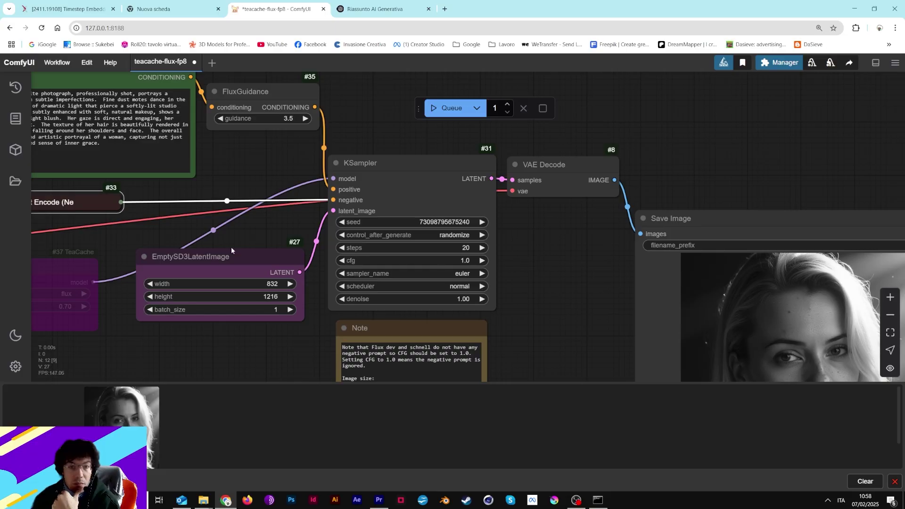
Re-enable the TeaCache For Img Gen node by removing its bypass
left_click_drag(224, 250, 420, 239)
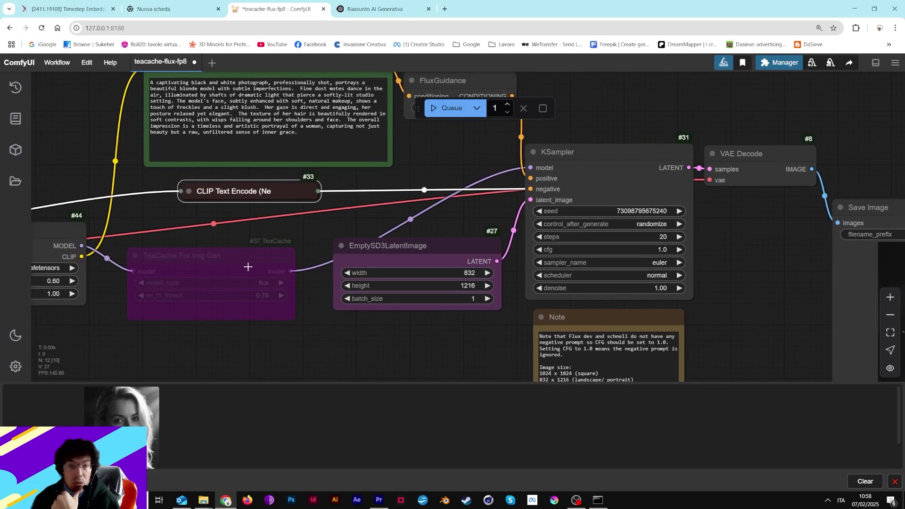
right_click(247, 271)
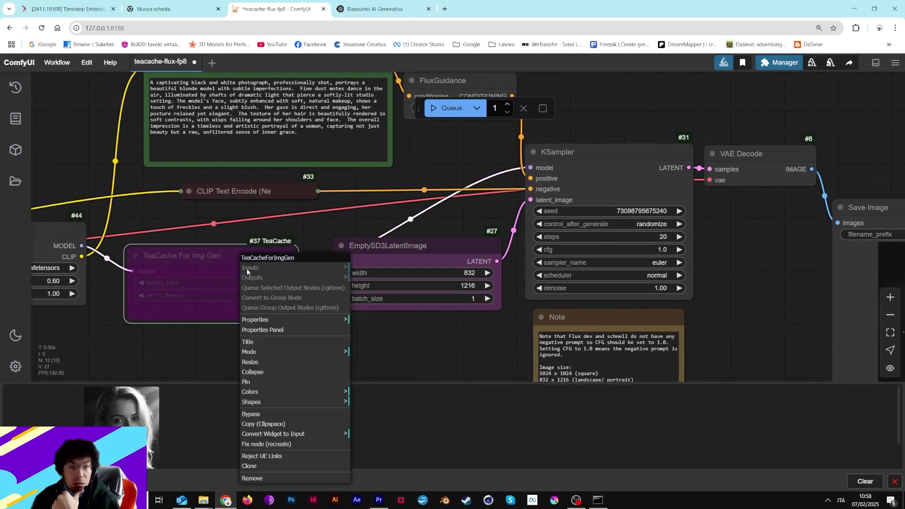
left_click(276, 414)
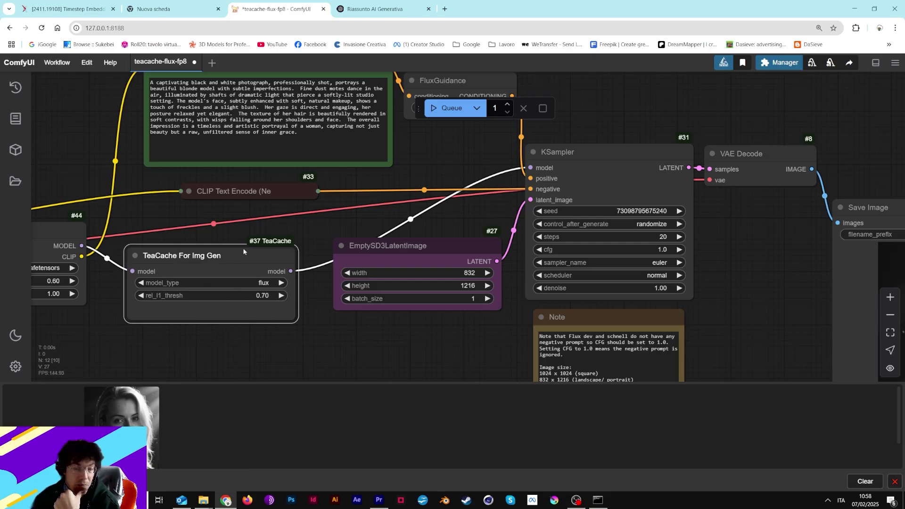
Set the TeaCache For Img Gen node's rel_l1_thresh to 0.3
left_click(267, 296)
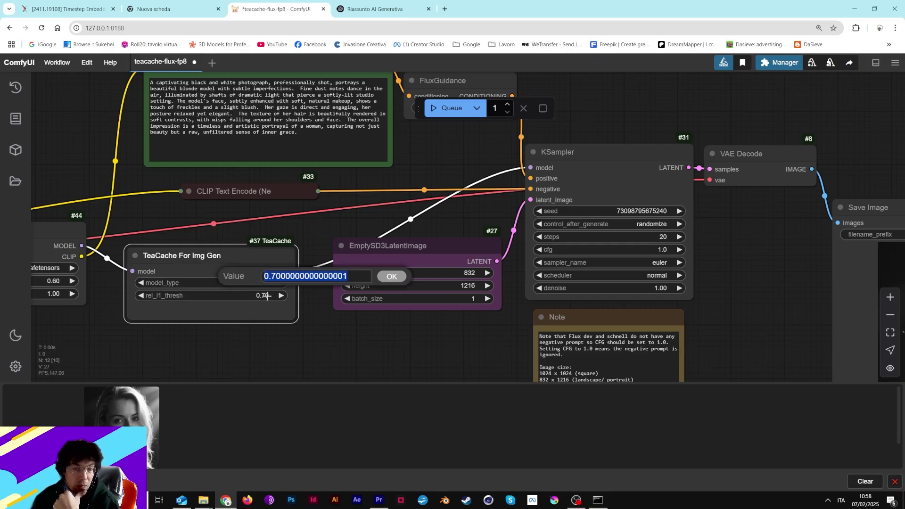
type("0.3")
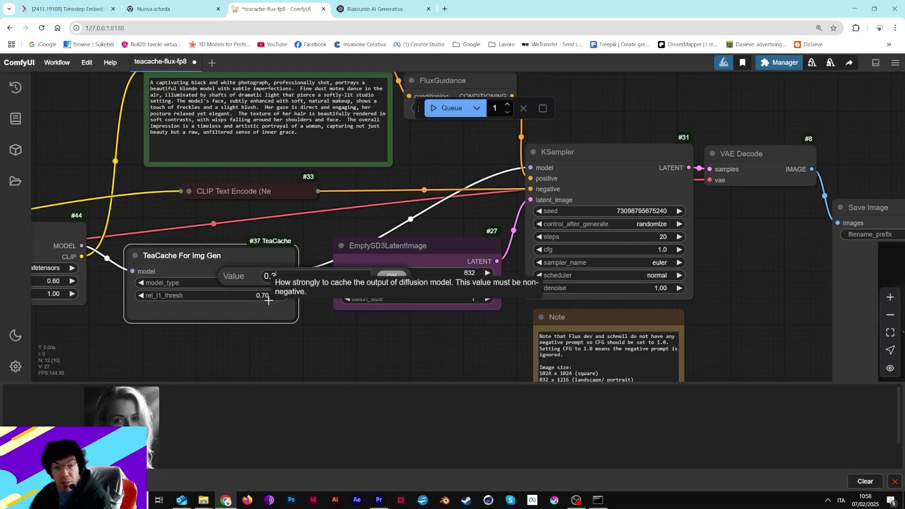
key("Return")
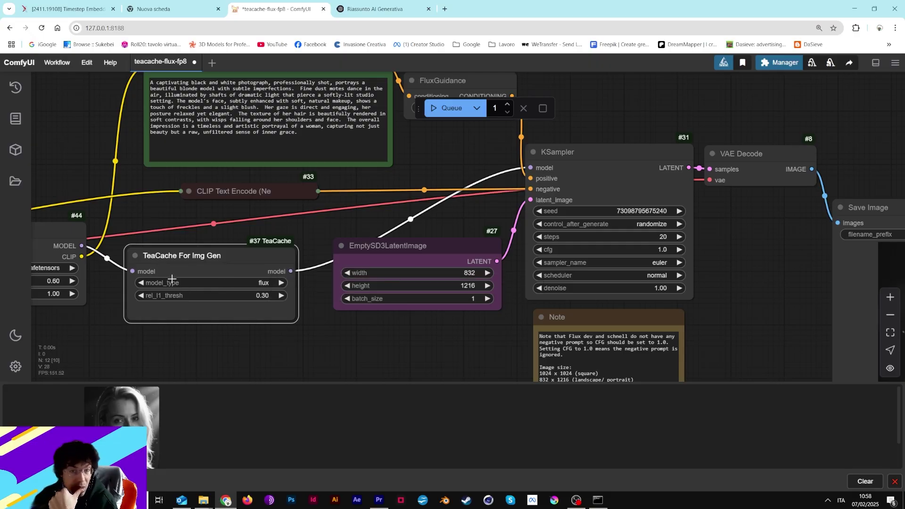
Nudge the TeaCache For Img Gen node slightly and move the EmptySD3LatentImage node downward, clear of the model link
mouse_move(188, 268)
left_mouse_down()
mouse_move(205, 268)
mouse_move(185, 268)
left_mouse_up()
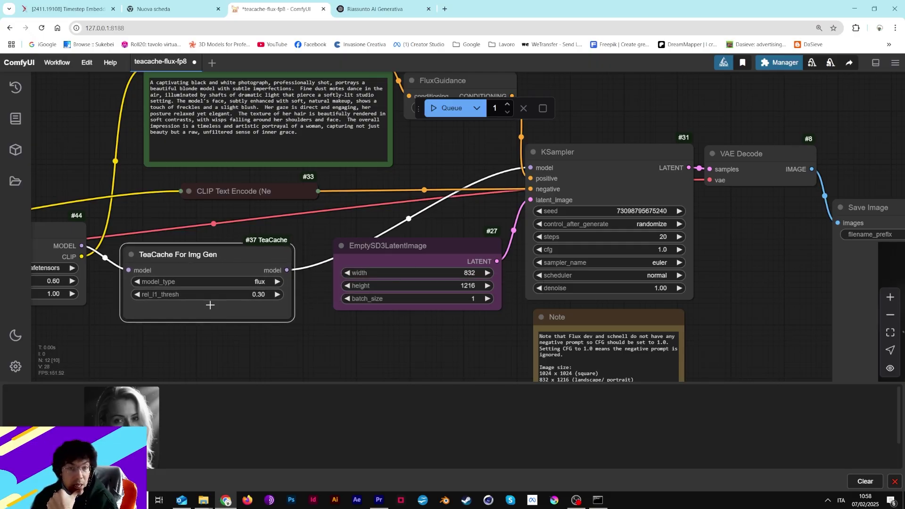
scroll(199, 315, "up", 3)
left_click_drag(265, 316, 441, 307)
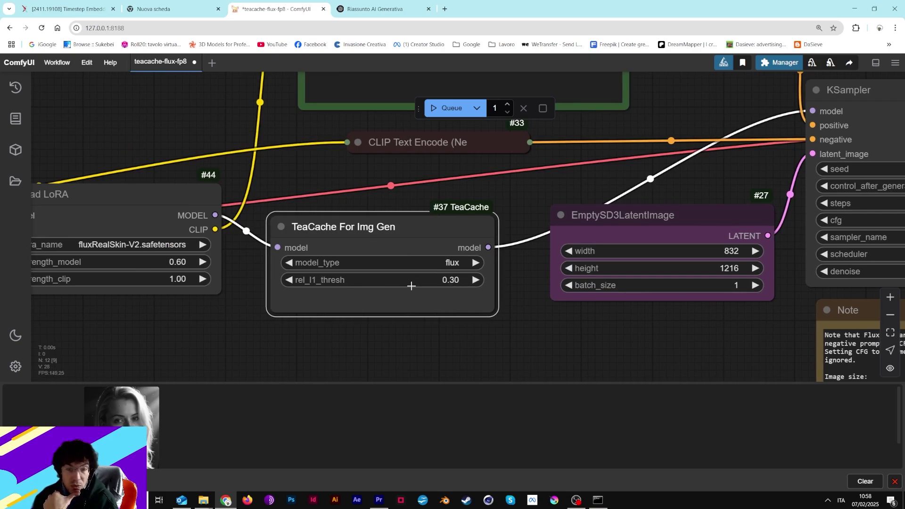
mouse_move(435, 287)
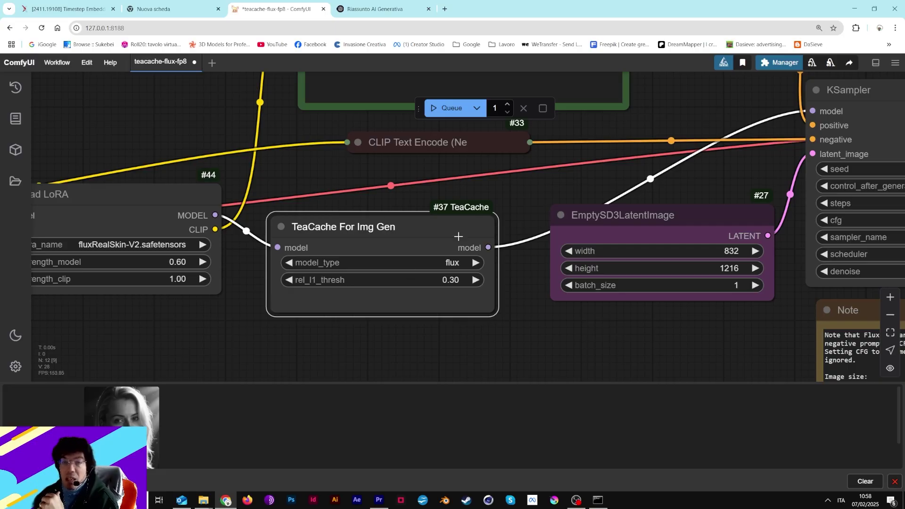
left_click_drag(609, 222, 612, 262)
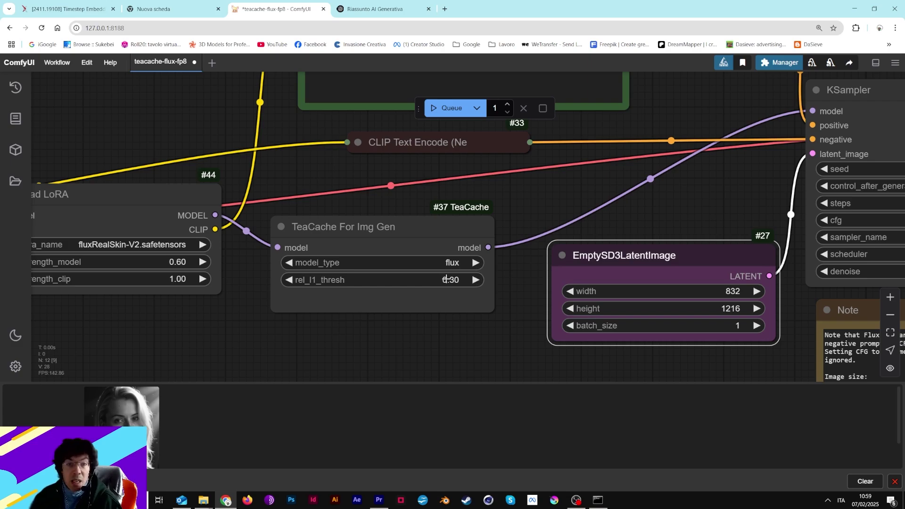
Set the TeaCache For Img Gen node's rel_l1_thresh to 0.4
left_click(405, 287)
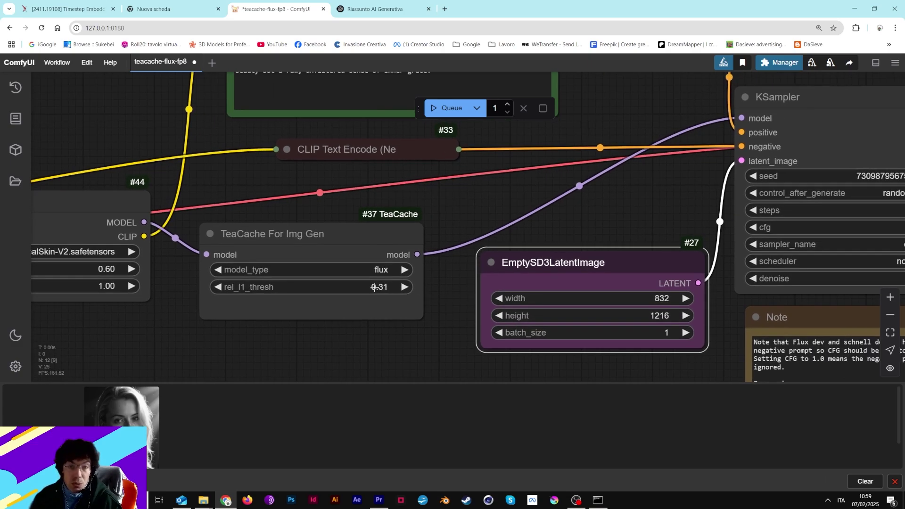
left_click(374, 288)
type("0.4")
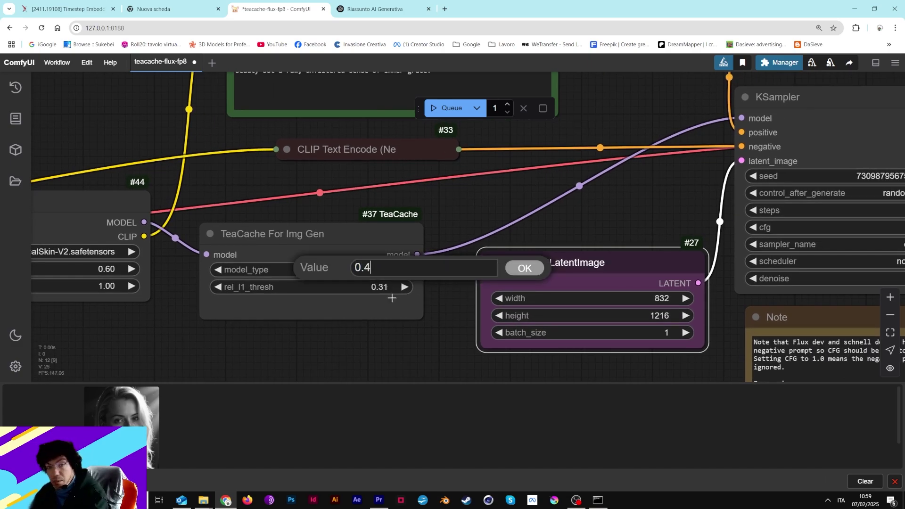
key("Return")
Queue a generation with TeaCache active and set the KSampler's control_after_generate option to fixed
scroll(542, 241, "down", 5)
left_click_drag(576, 228, 471, 259)
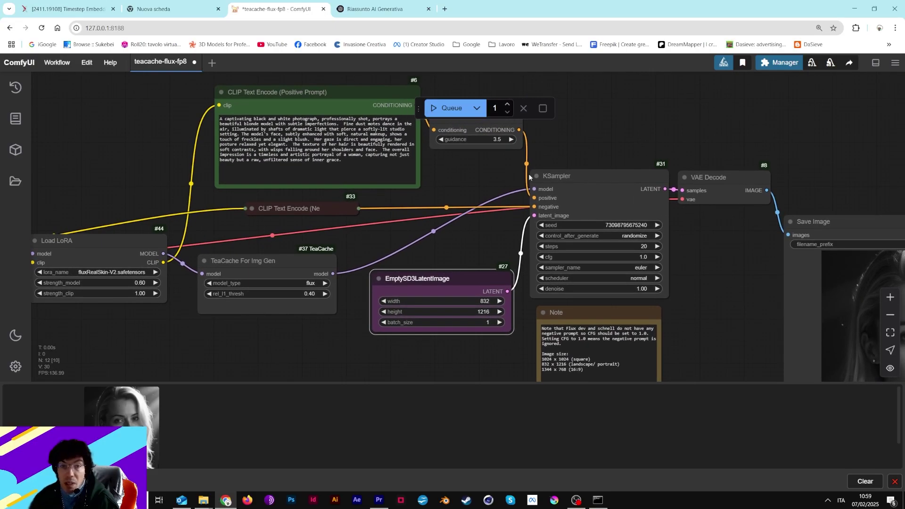
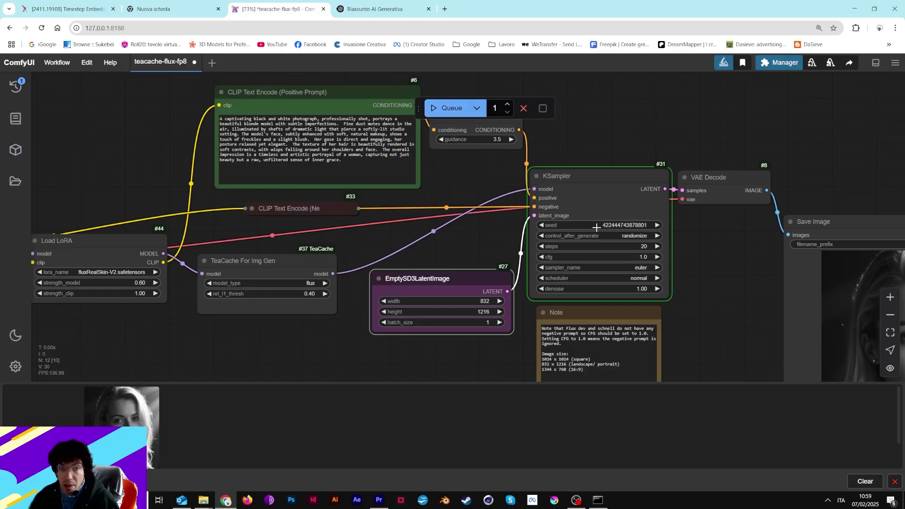
left_click(643, 235)
left_click(648, 234)
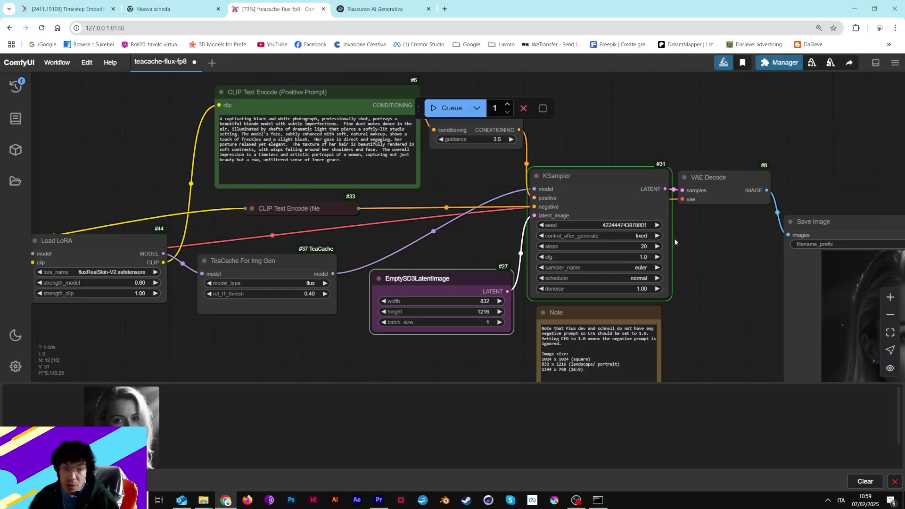
Check the TeaCache run's execution time in the command window and examine the new portrait in the Save Image node
left_click_drag(721, 264, 528, 198)
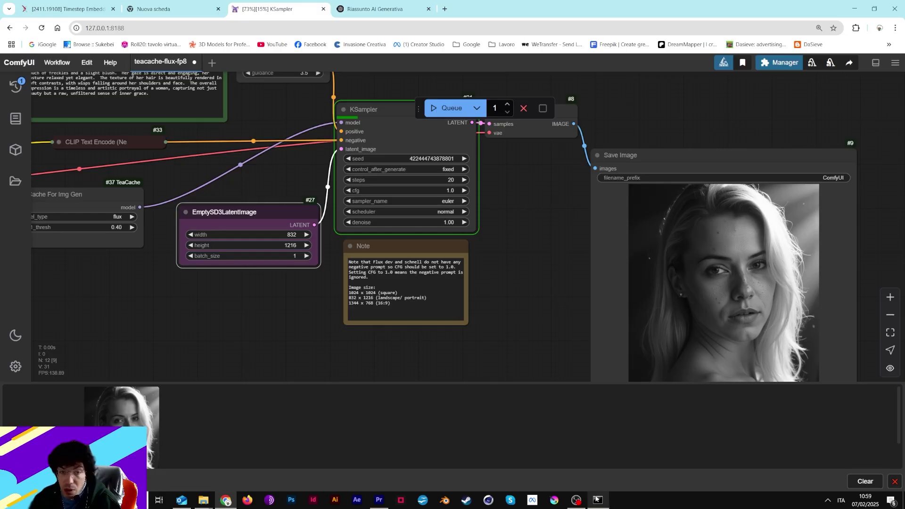
left_click(598, 500)
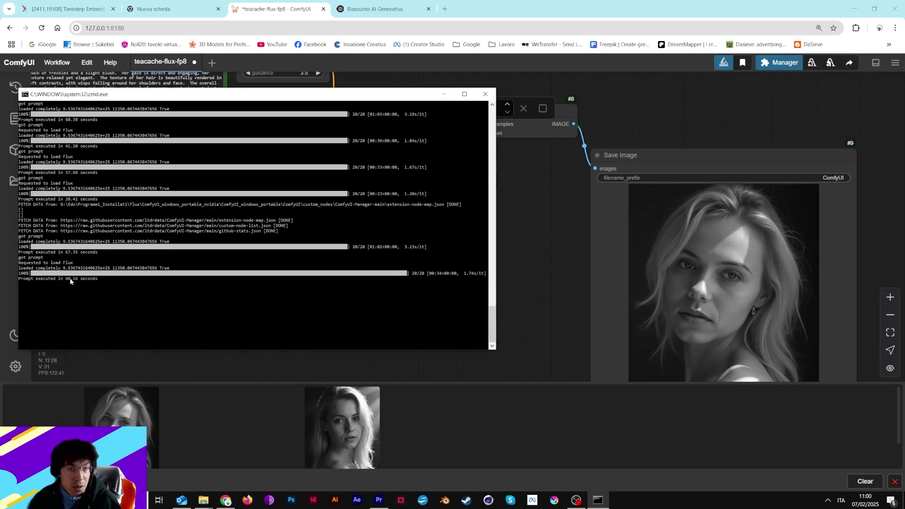
left_click(776, 293)
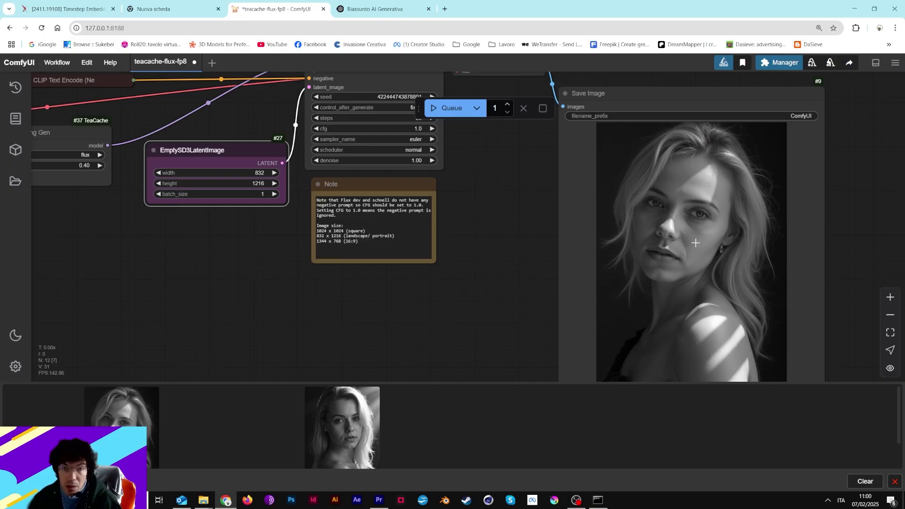
left_click(597, 500)
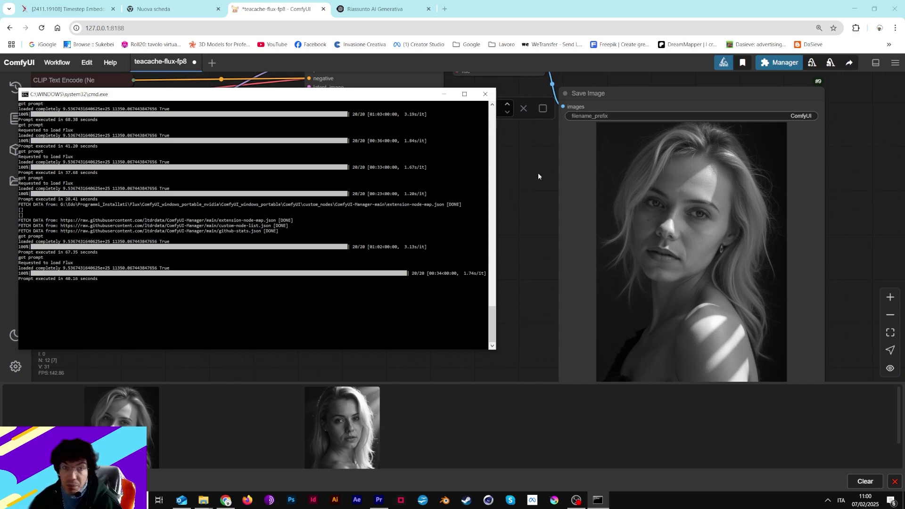
left_click(323, 21)
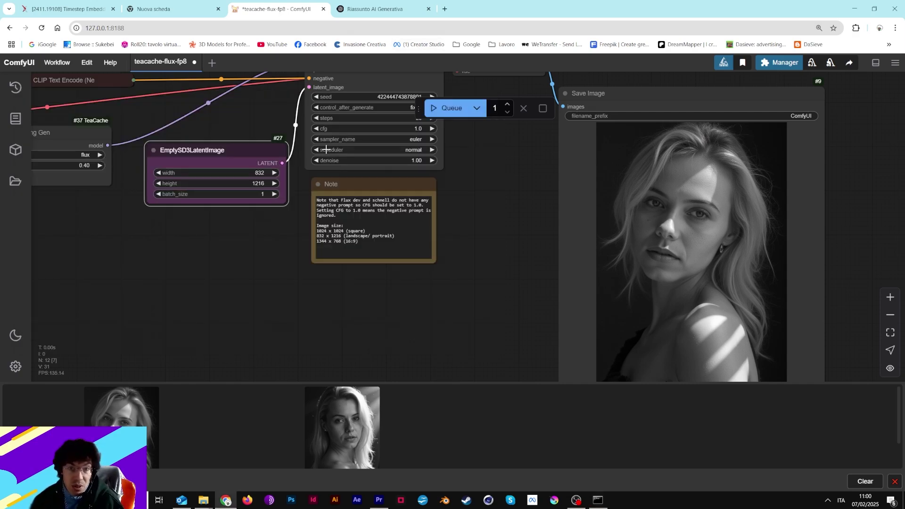
Set the TeaCache For Img Gen node's rel_l1_thresh to 0.3 and queue a generation
left_click_drag(245, 144, 382, 258)
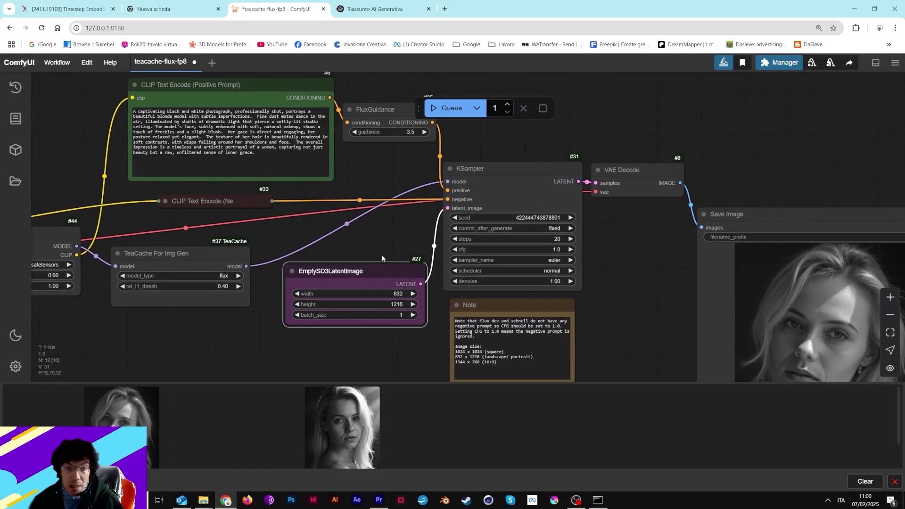
left_click(218, 287)
type("0.3")
left_click(343, 269)
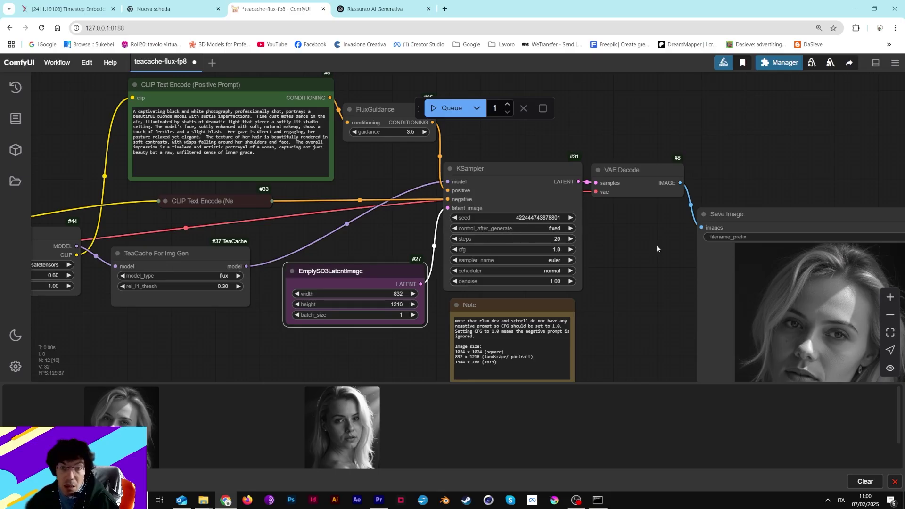
key("ctrl+Return")
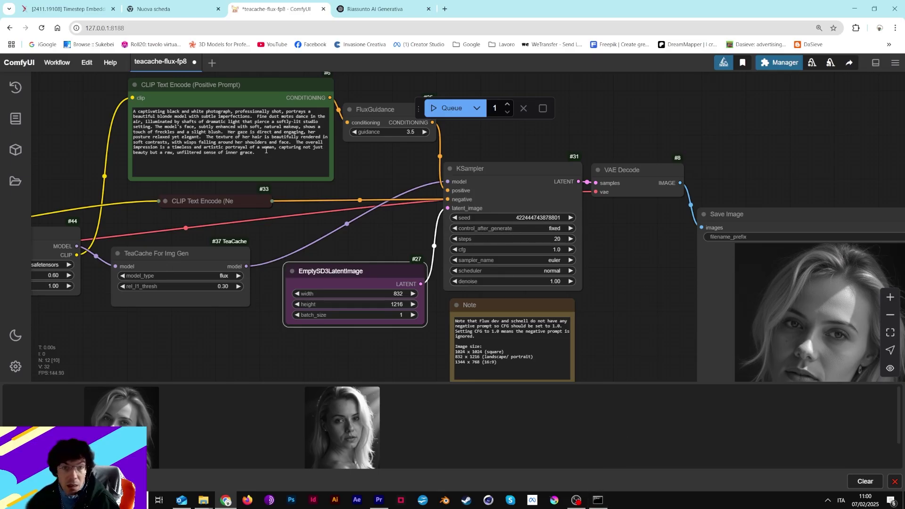
left_click_drag(620, 285, 485, 235)
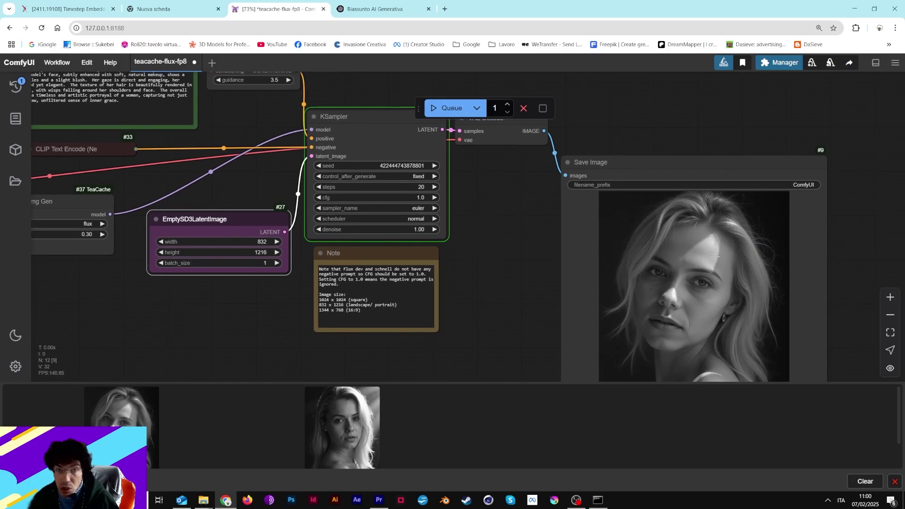
left_click_drag(266, 288, 432, 275)
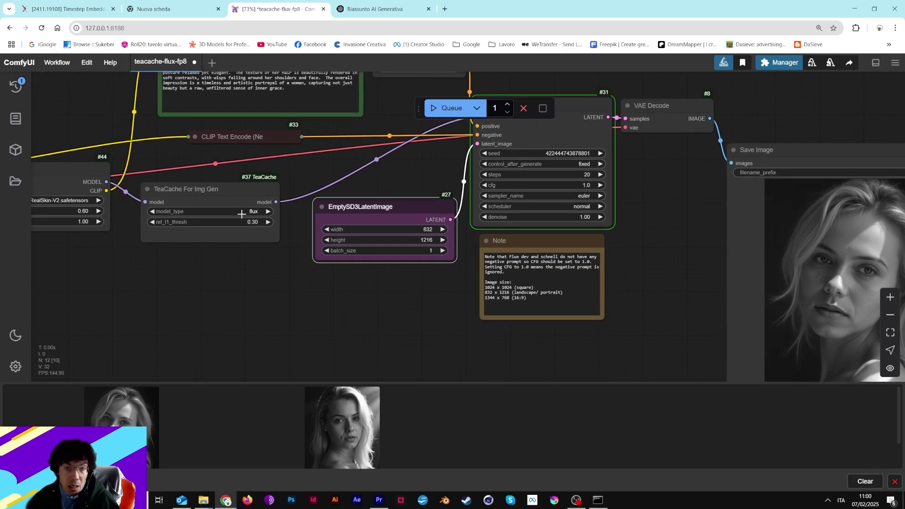
Check the 0.3 threshold run's execution time in the command window and examine the new portrait in the Save Image node
left_click(598, 500)
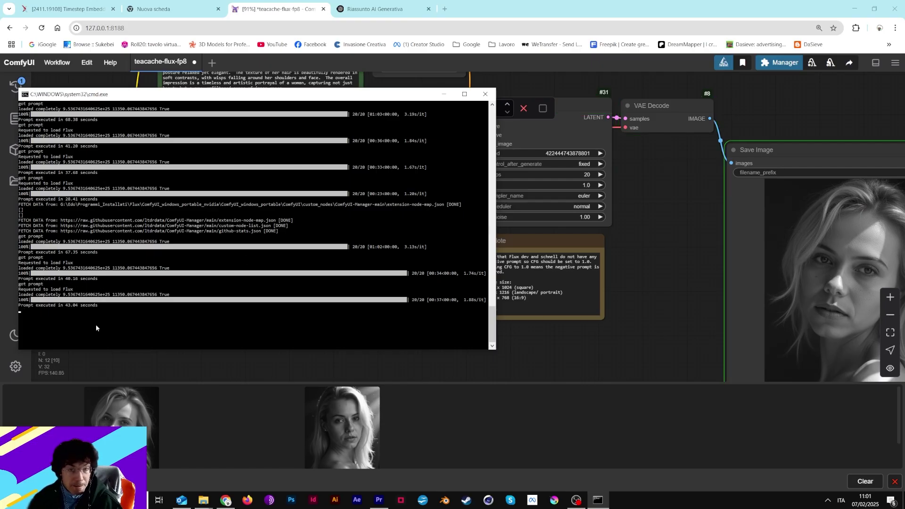
left_click(571, 278)
left_click_drag(571, 278, 438, 288)
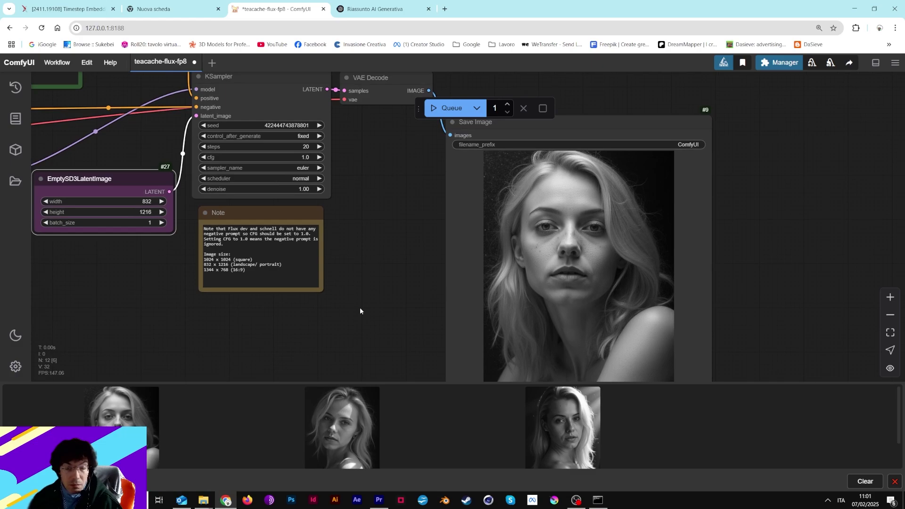
left_click_drag(388, 255, 412, 302)
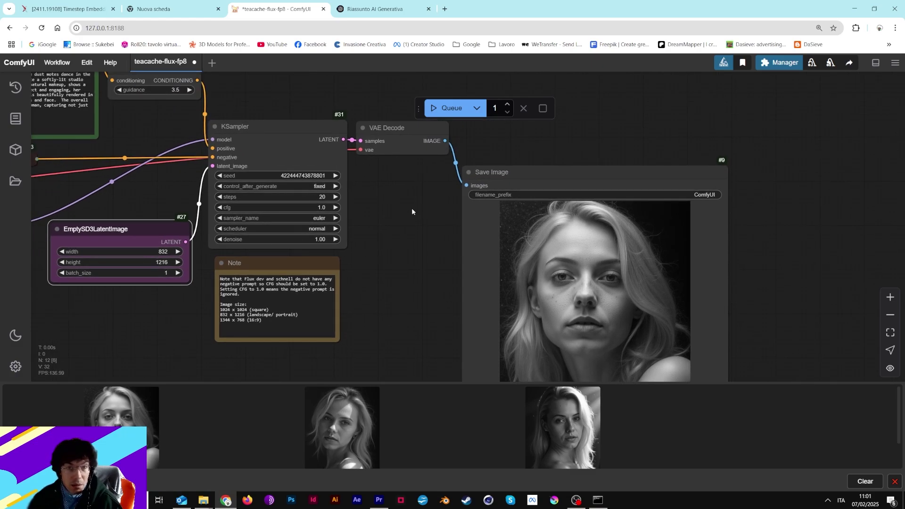
Set the TeaCache For Img Gen node's rel_l1_thresh to 0.5 and queue a generation
left_click(443, 116)
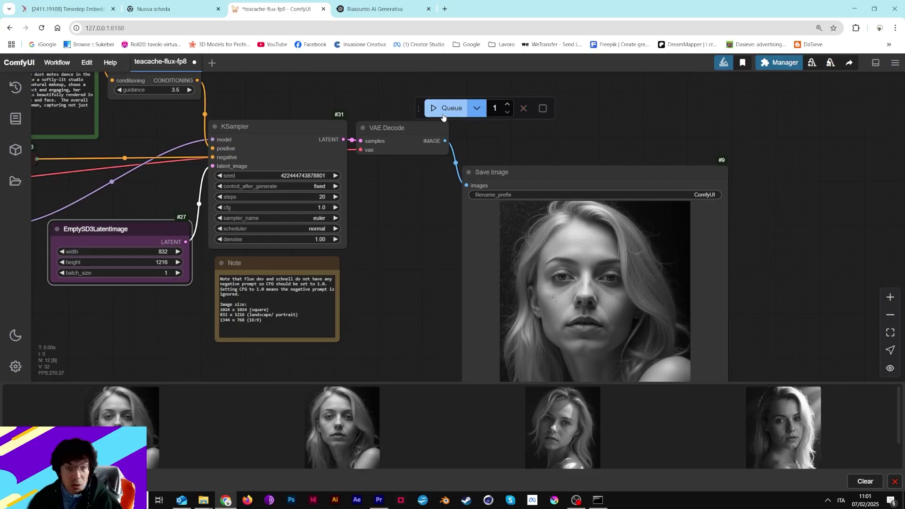
left_click_drag(339, 201, 539, 204)
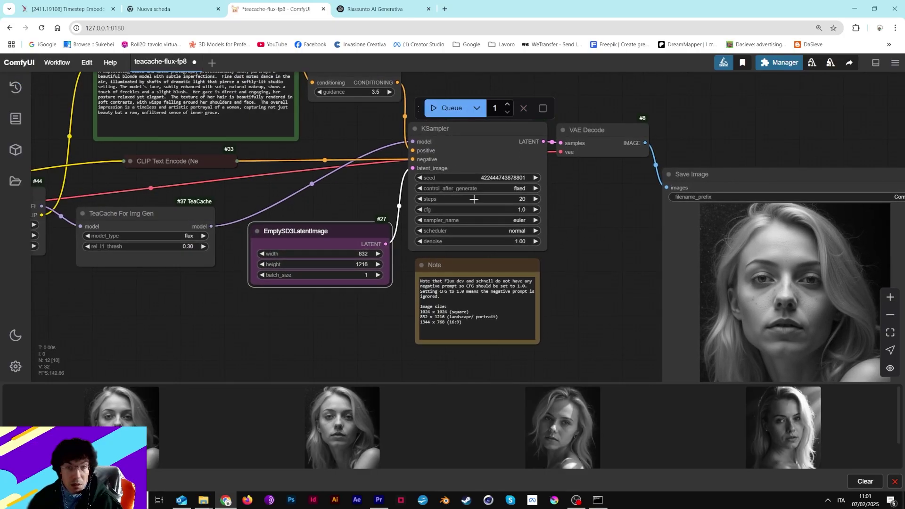
left_click(204, 246)
left_click(204, 246)
left_click(204, 246)
left_click(189, 246)
type("0.5")
key("Return")
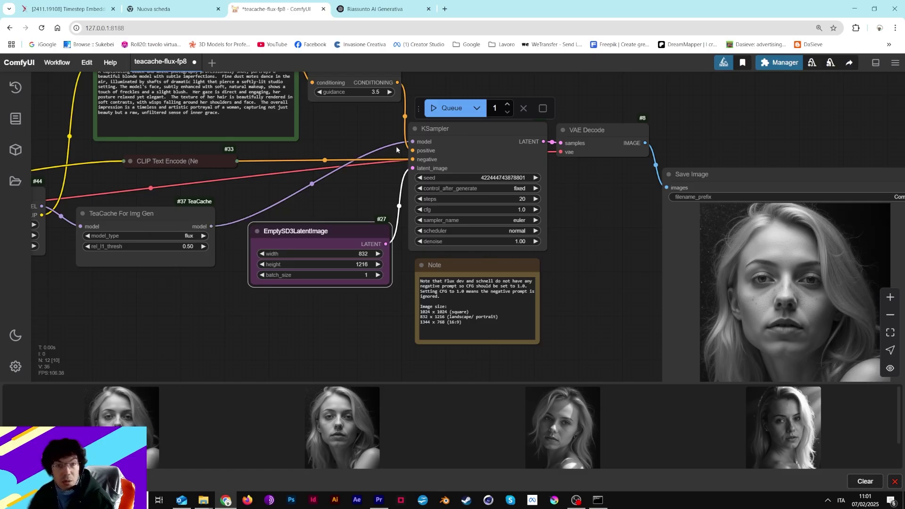
left_click(435, 114)
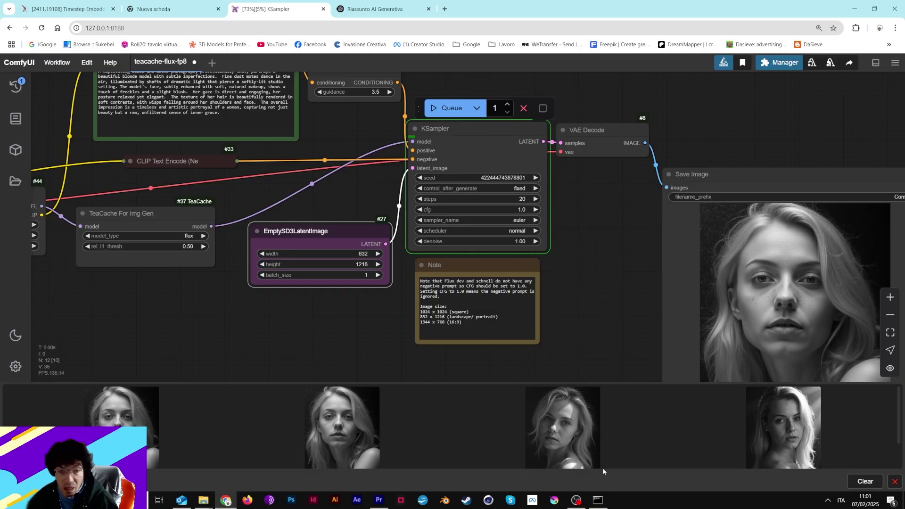
Follow the 0.5 threshold run and its execution time in the command window, dismissing the NVIDIA Broadcast notification, and view the new portrait
left_click(597, 500)
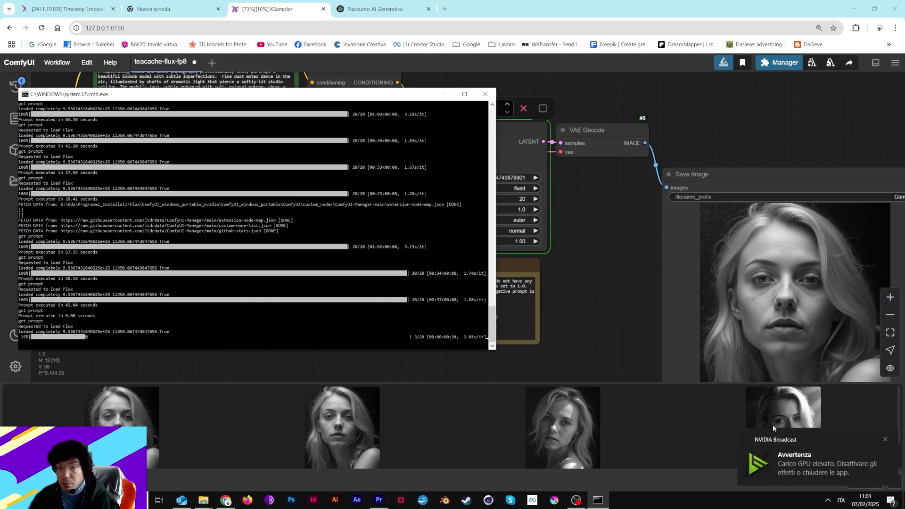
left_click(885, 440)
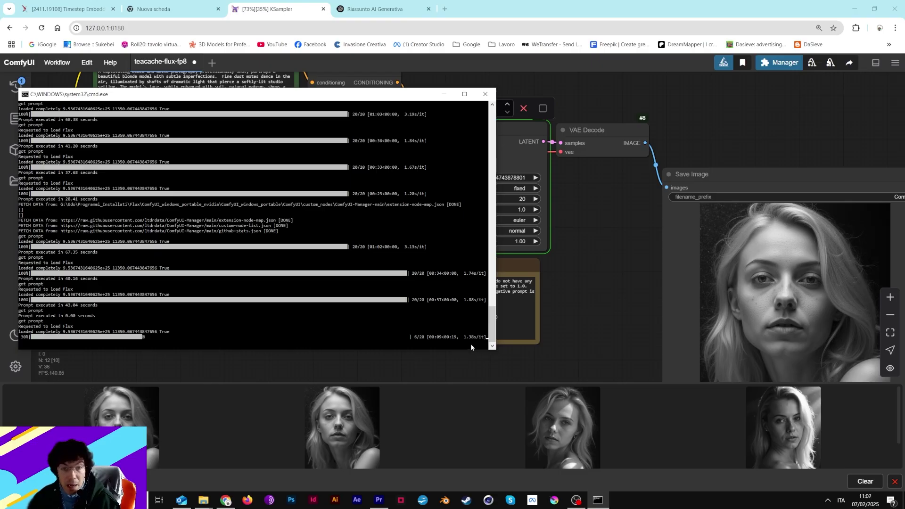
left_click_drag(187, 98, 266, 86)
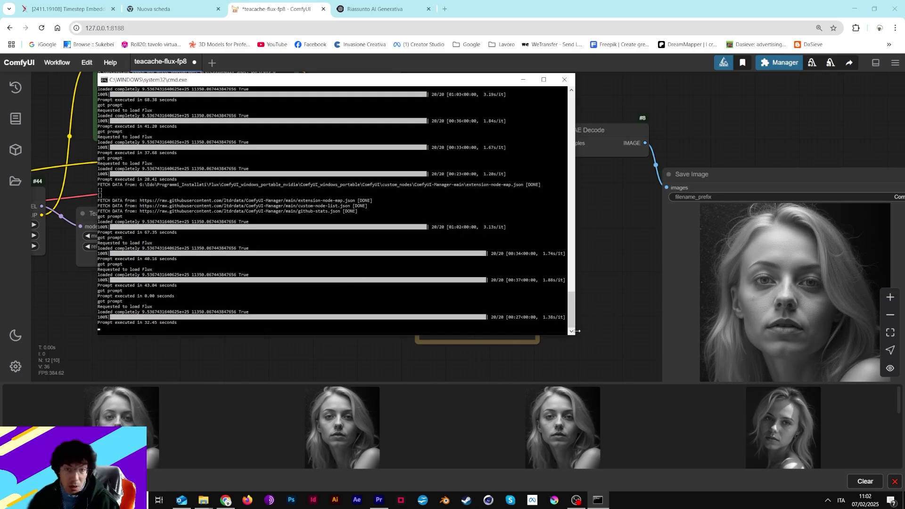
left_click_drag(649, 358, 426, 305)
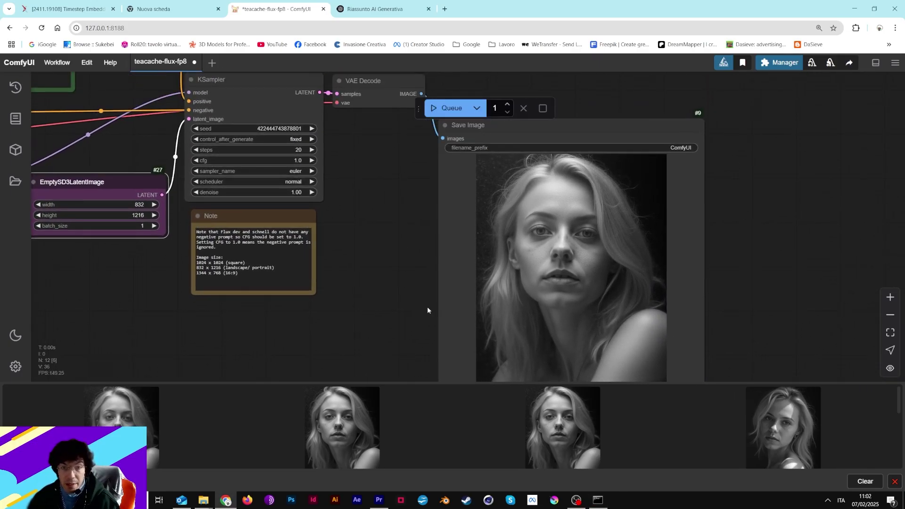
Compare the newest portrait with the previous one at full size in the image feed viewer, switching between them, and close the viewer
left_click(122, 405)
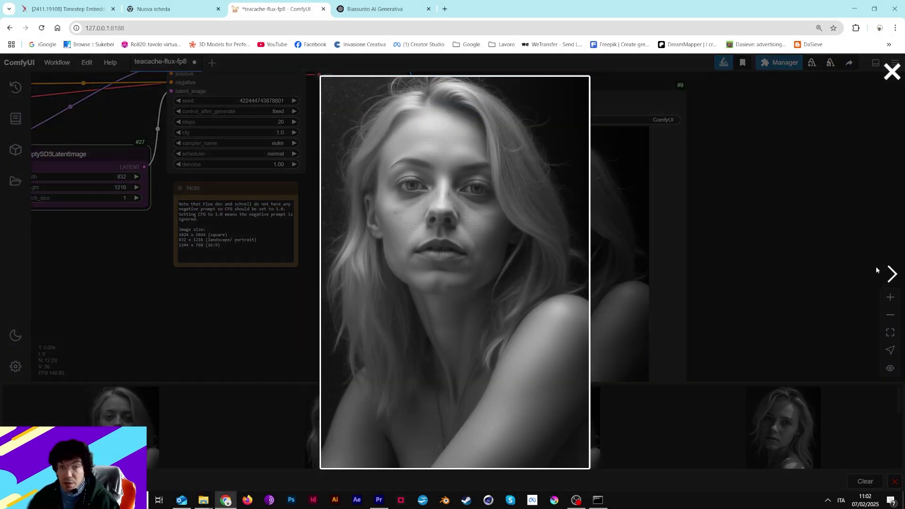
left_click(892, 275)
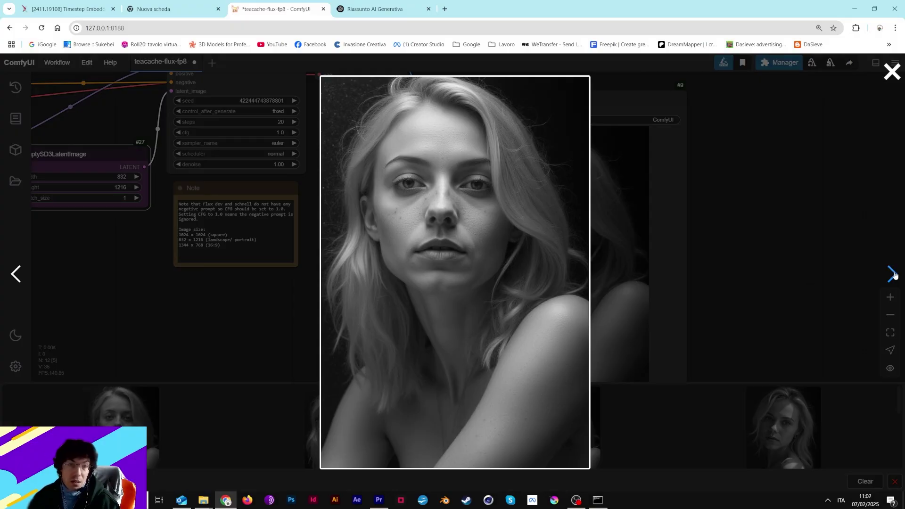
left_click(16, 274)
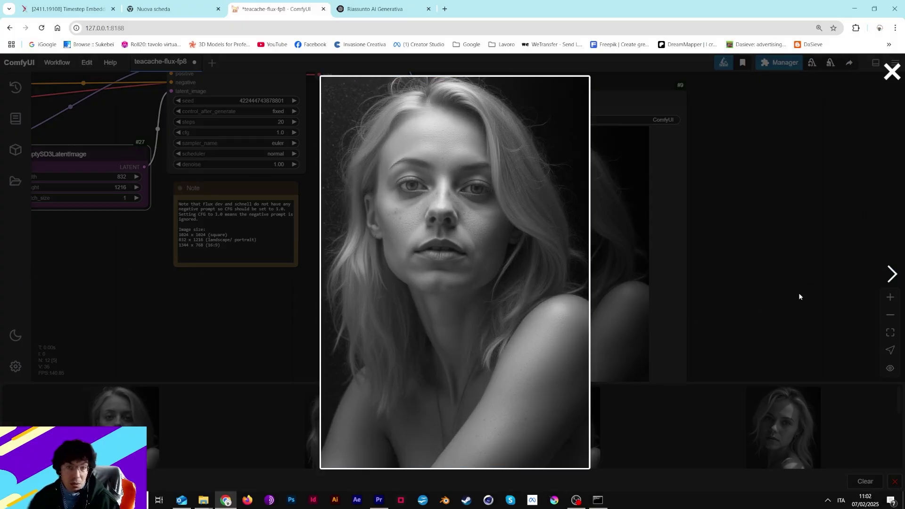
left_click(891, 275)
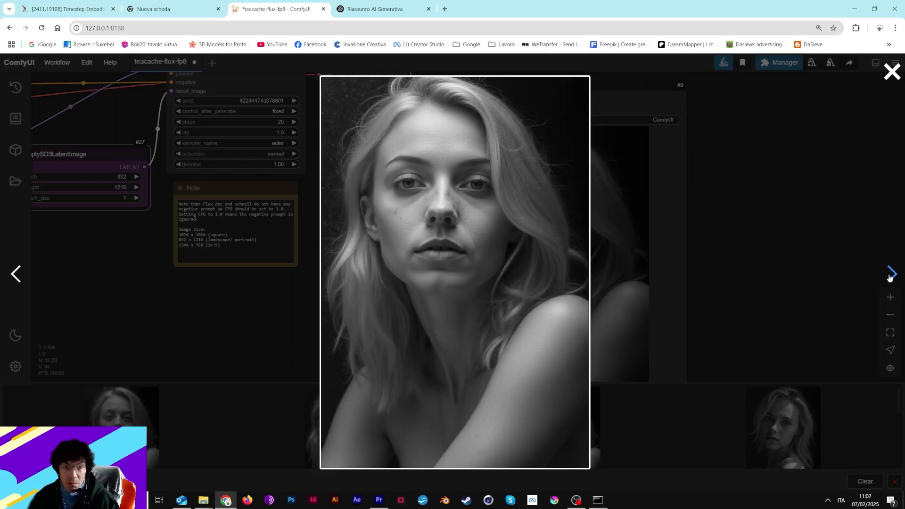
left_click(15, 274)
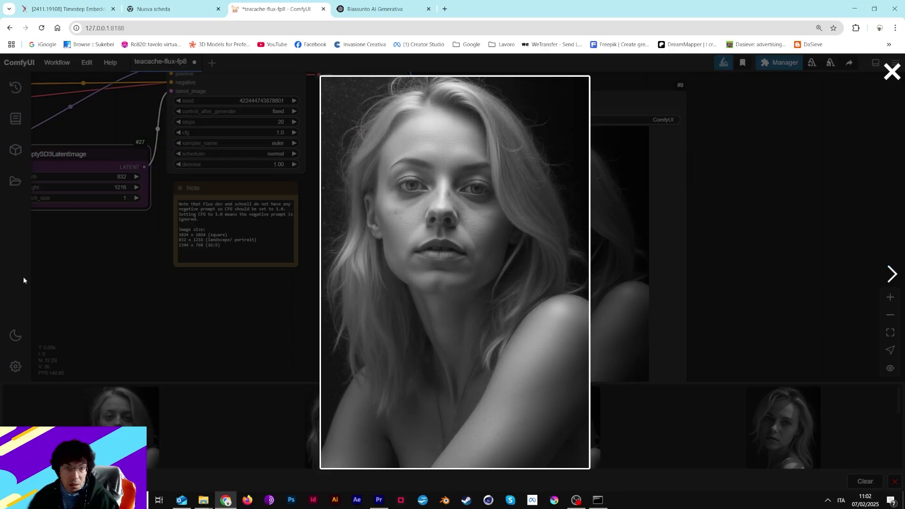
left_click(889, 72)
Set the TeaCache For Img Gen node's rel_l1_thresh to 0.7 and queue a generation
left_click_drag(114, 284, 469, 287)
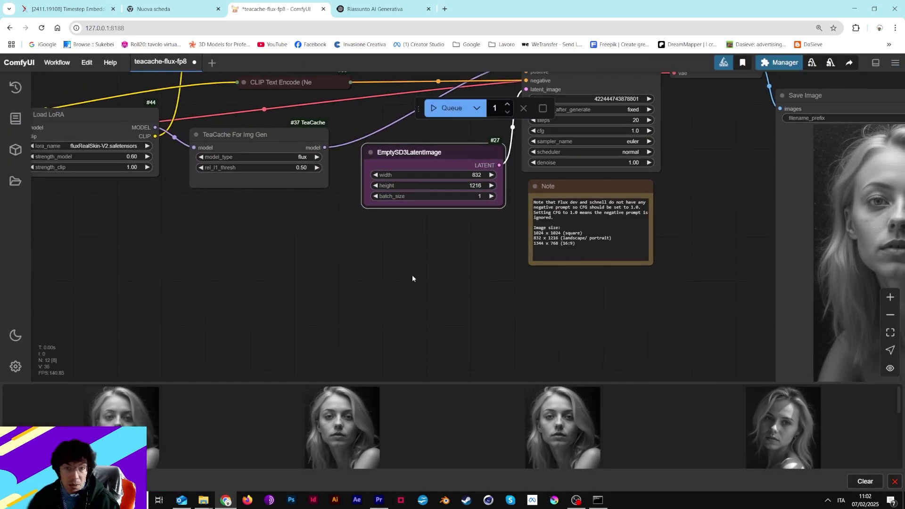
scroll(337, 322, "up", 3)
scroll(338, 322, "down", 1)
left_click(370, 210)
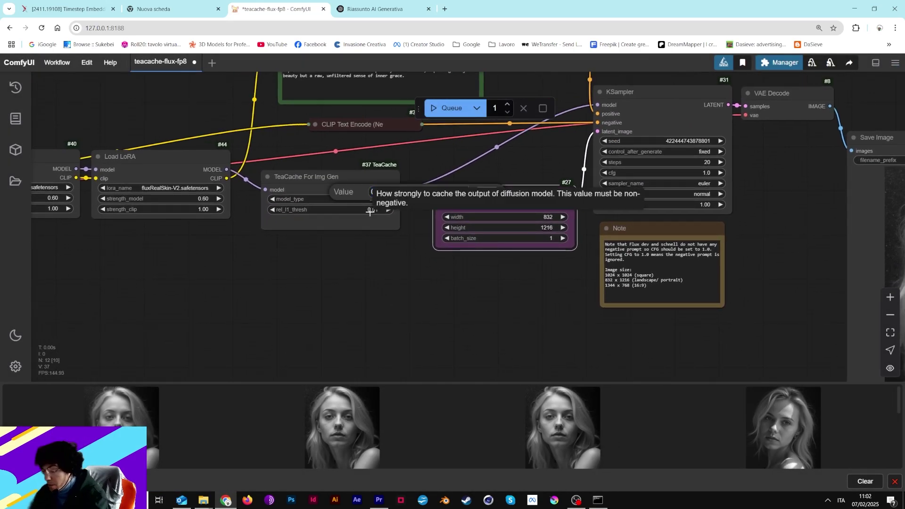
type("0.7")
key("Return")
left_click(461, 113)
left_click_drag(519, 202, 311, 236)
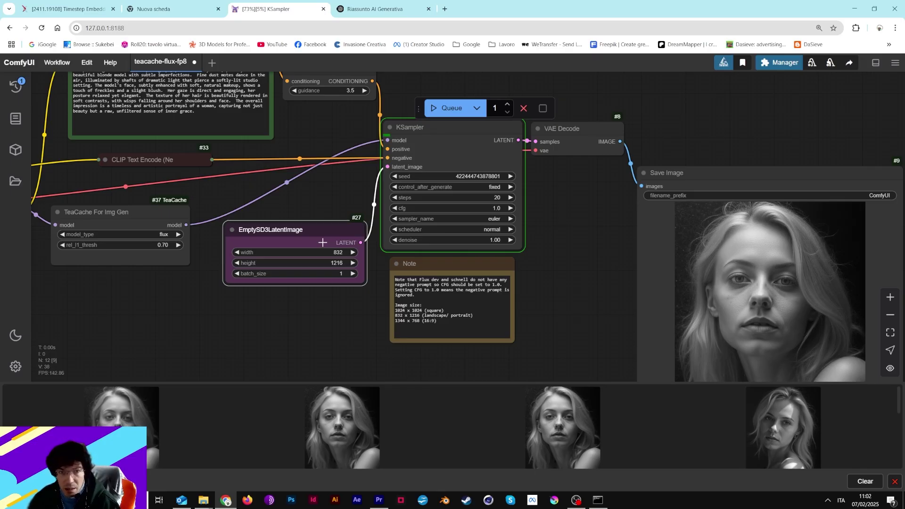
Check the 0.7 threshold run's execution time in the command window and compare its full-size portrait with the earlier ones from the image feed
left_click(597, 500)
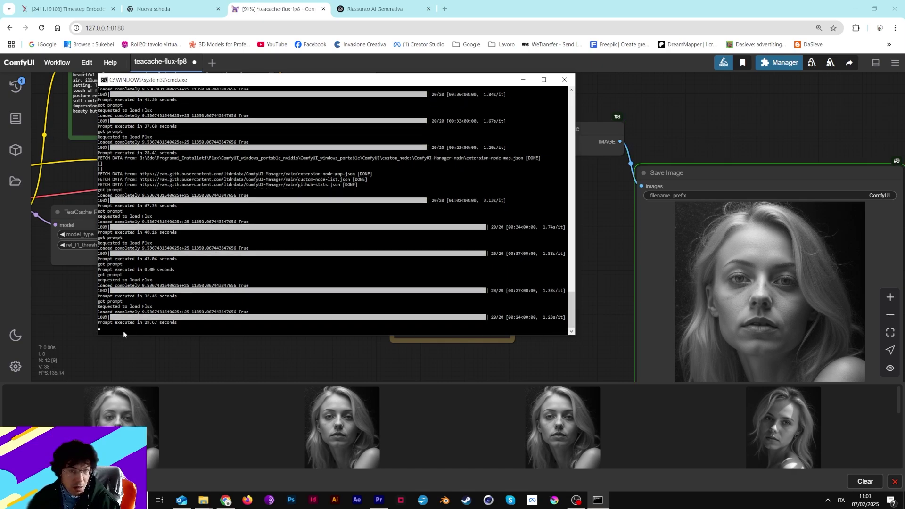
left_click_drag(680, 331, 437, 319)
left_click(333, 418)
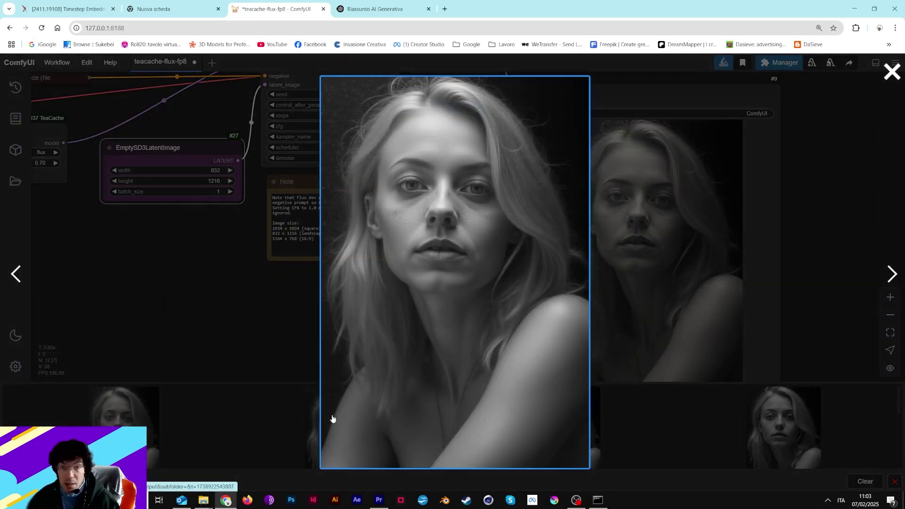
left_click(897, 278)
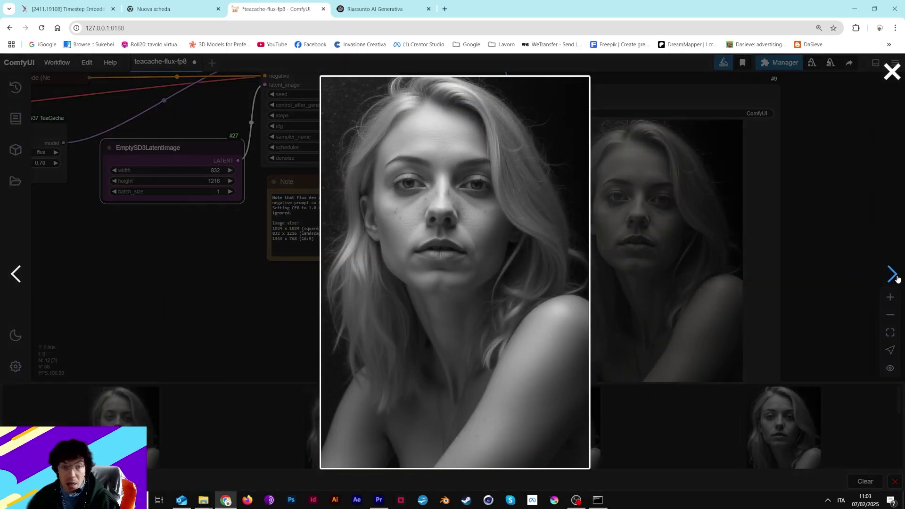
left_click(18, 275)
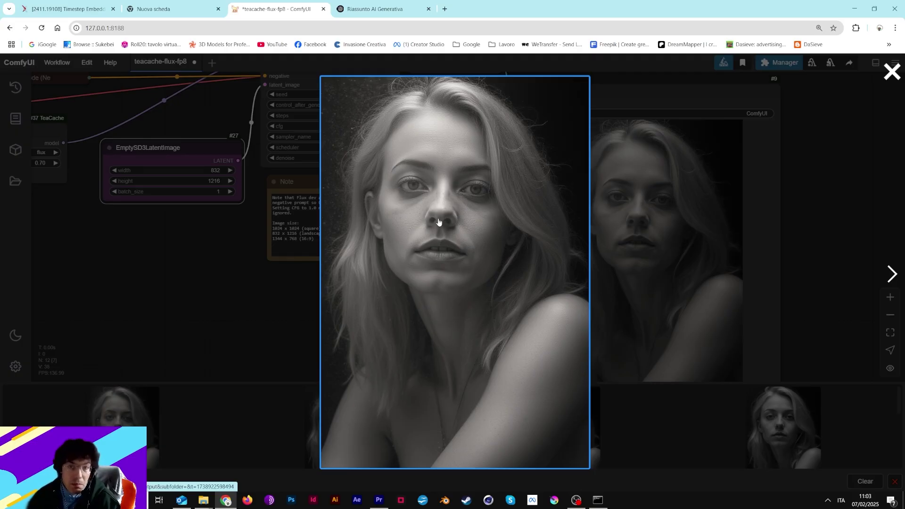
left_click(891, 272)
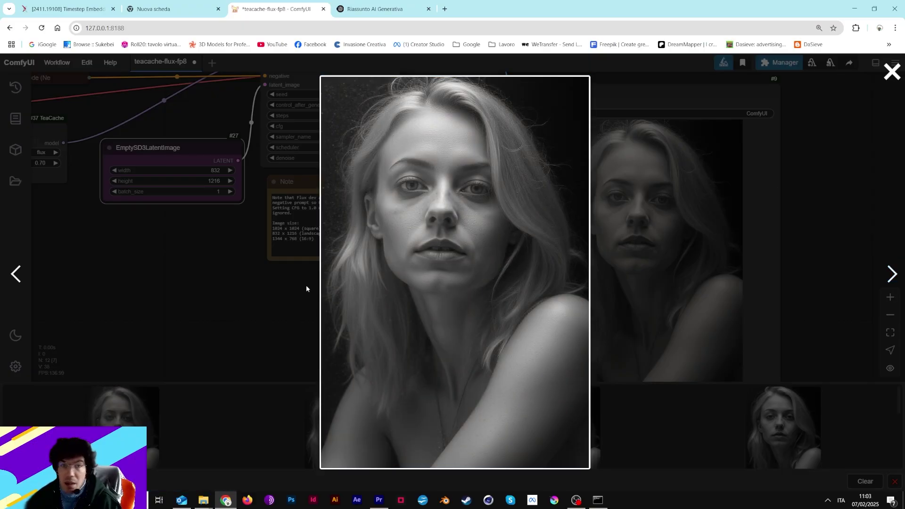
left_click(16, 280)
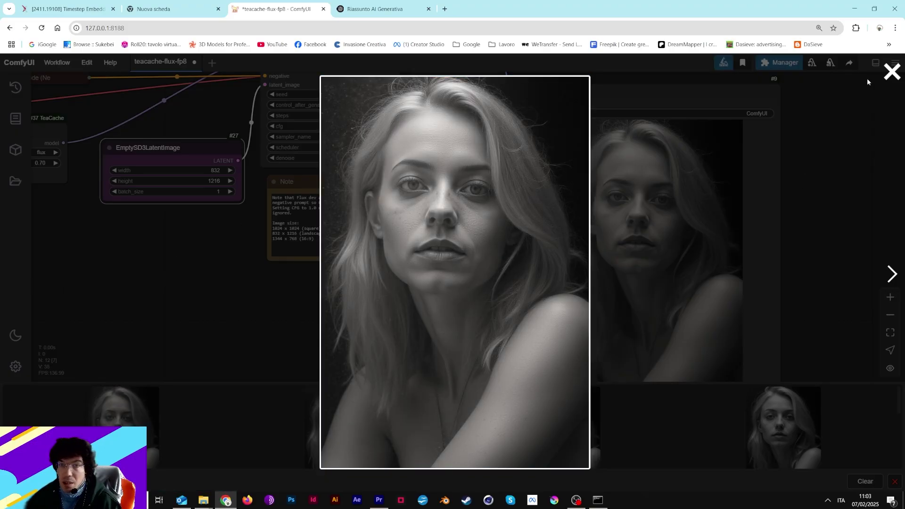
left_click(892, 72)
Set the TeaCache For Img Gen node's rel_l1_thresh to 0.9 and queue a generation
left_click_drag(137, 260, 410, 302)
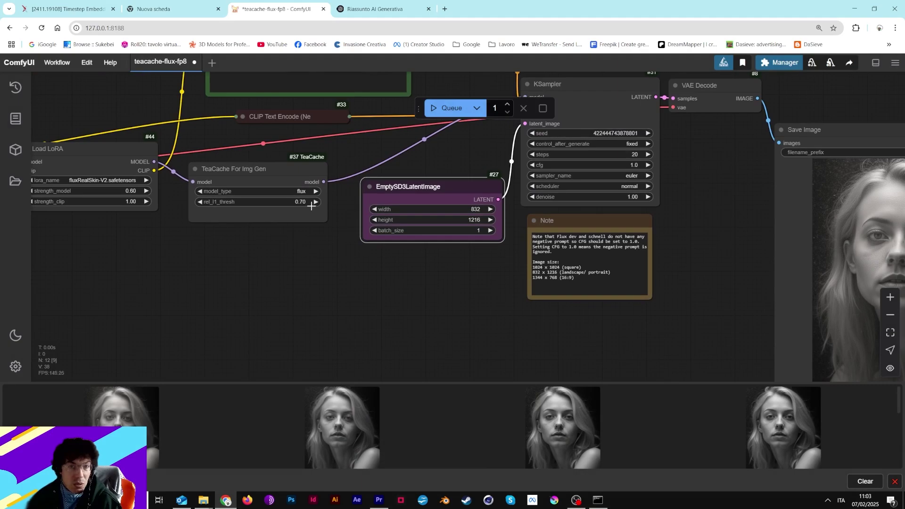
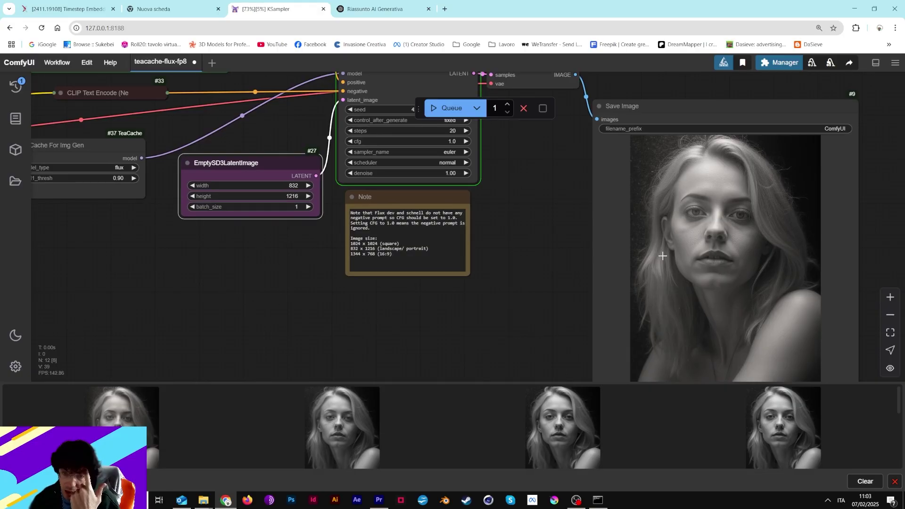
Check the 0.9 threshold run's execution time in the command window and compare its full-size portrait with the previous one from the image feed
left_click(598, 499)
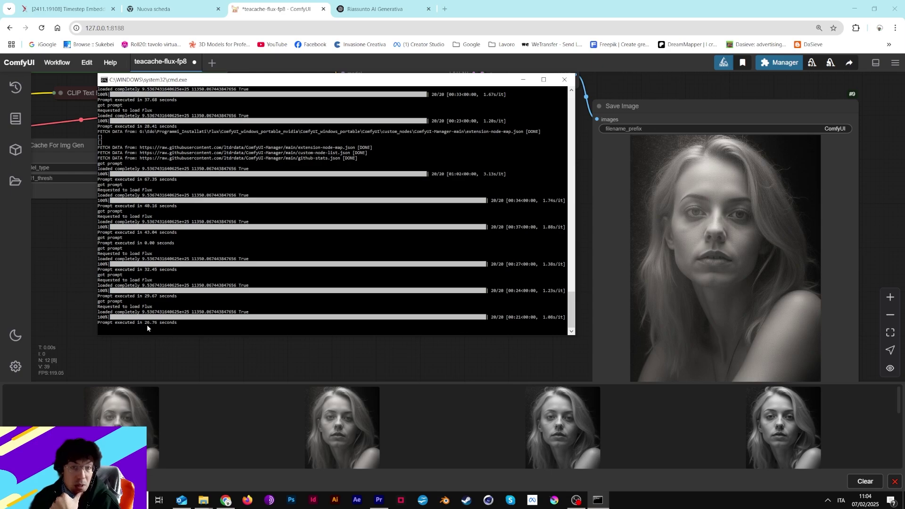
left_click(671, 115)
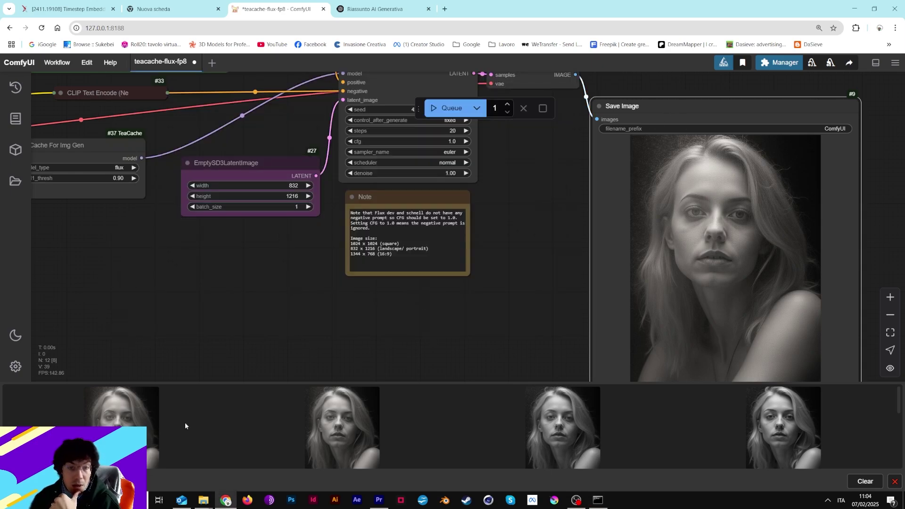
left_click(330, 429)
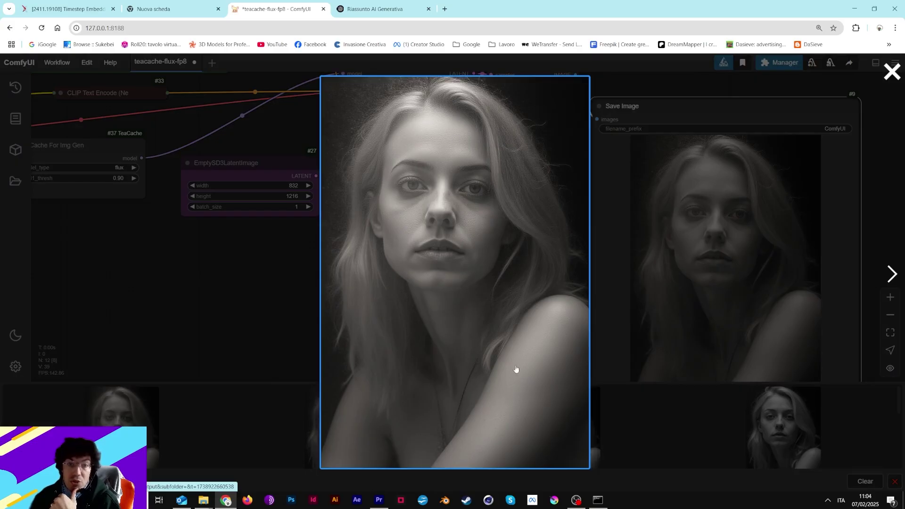
left_click(893, 273)
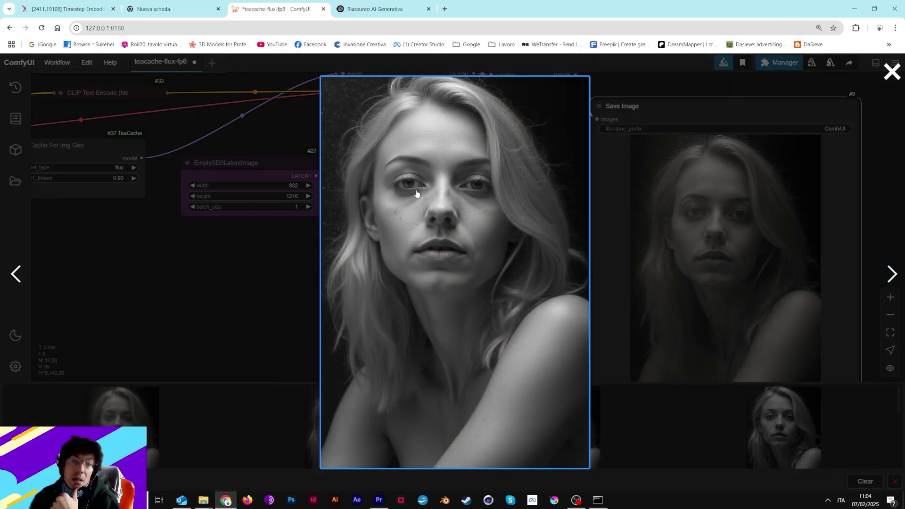
left_click(17, 276)
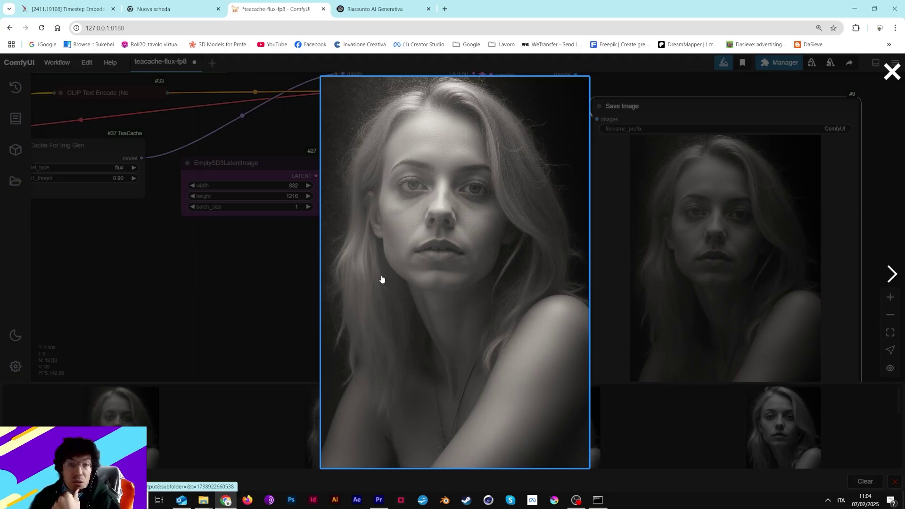
left_click(892, 72)
left_click(598, 500)
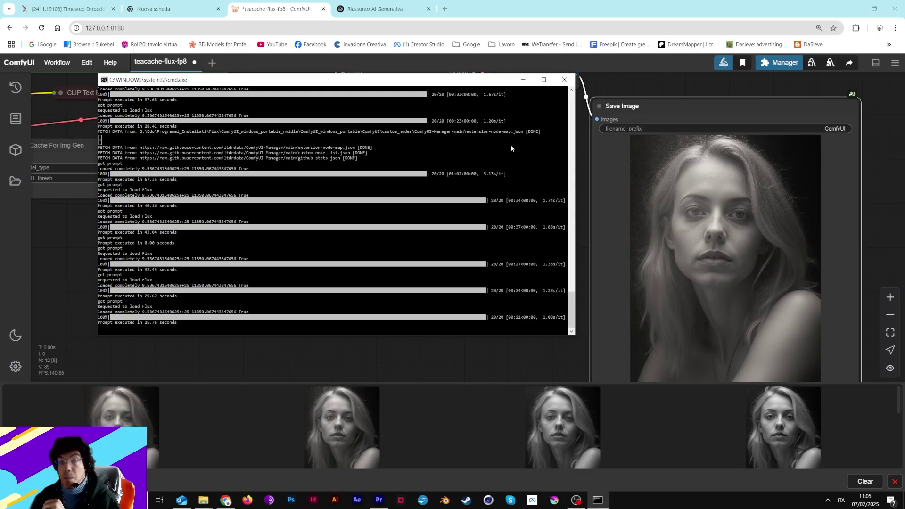
left_click(616, 90)
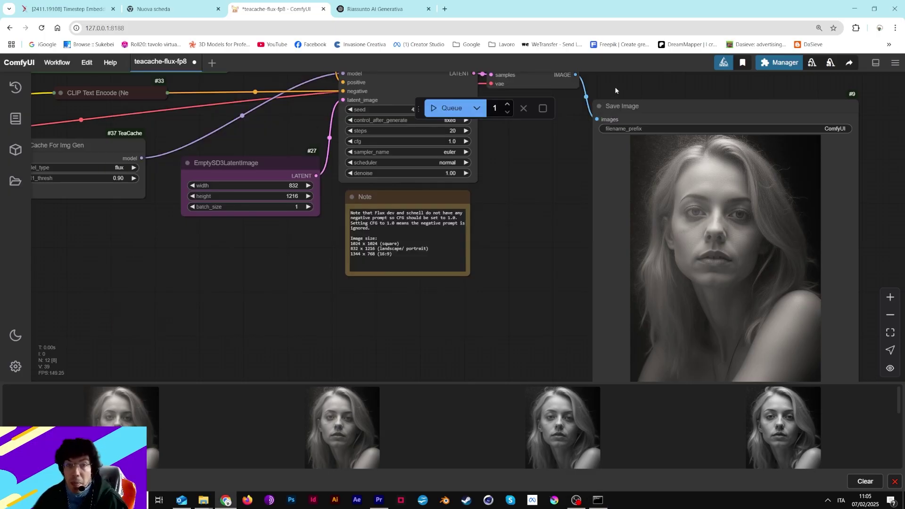
Review the workflow from the checkpoint and LoRA loaders through TeaCache and the KSampler to the Save Image node
left_click_drag(266, 163, 425, 269)
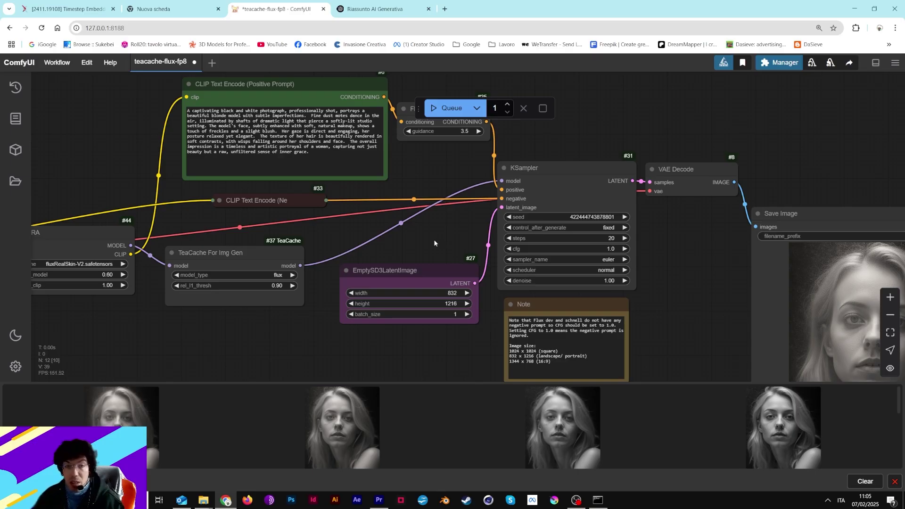
left_click_drag(644, 299, 616, 228)
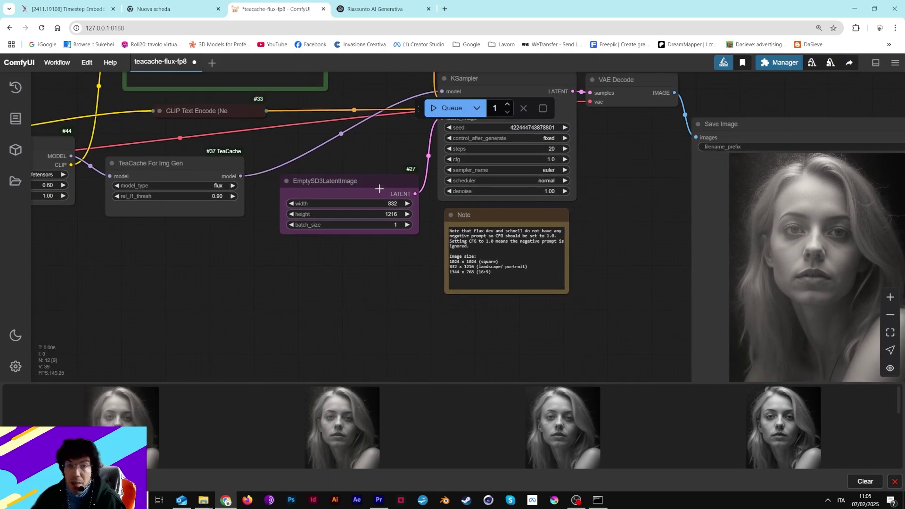
left_click_drag(295, 186, 720, 240)
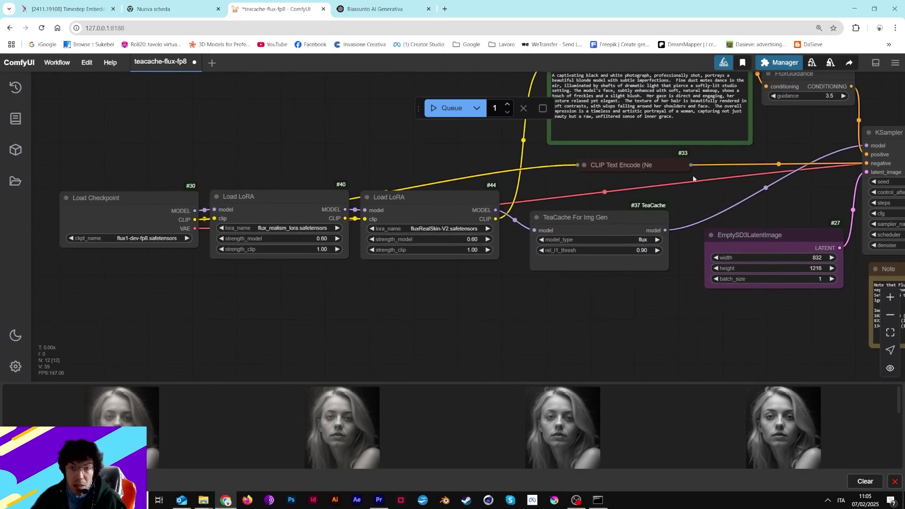
left_click_drag(693, 179, 569, 271)
left_click_drag(680, 208, 525, 208)
left_click_drag(756, 266, 512, 171)
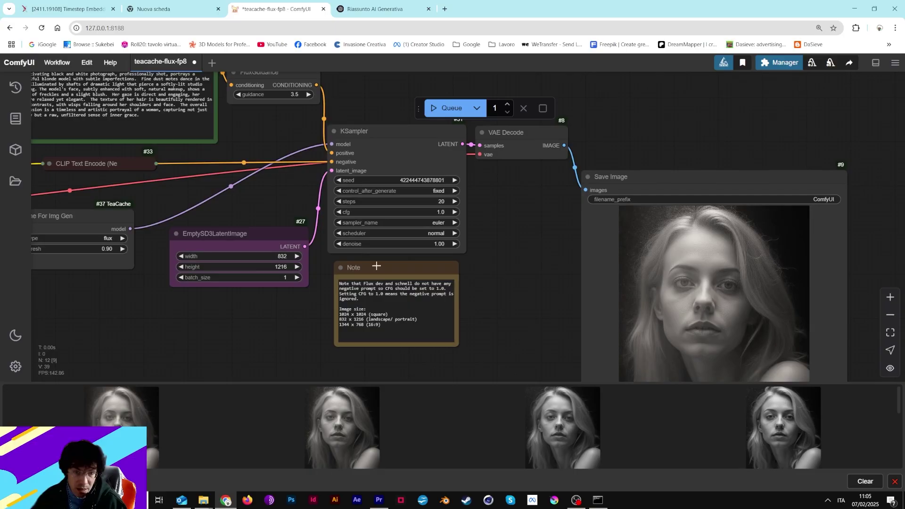
left_click_drag(233, 284, 637, 304)
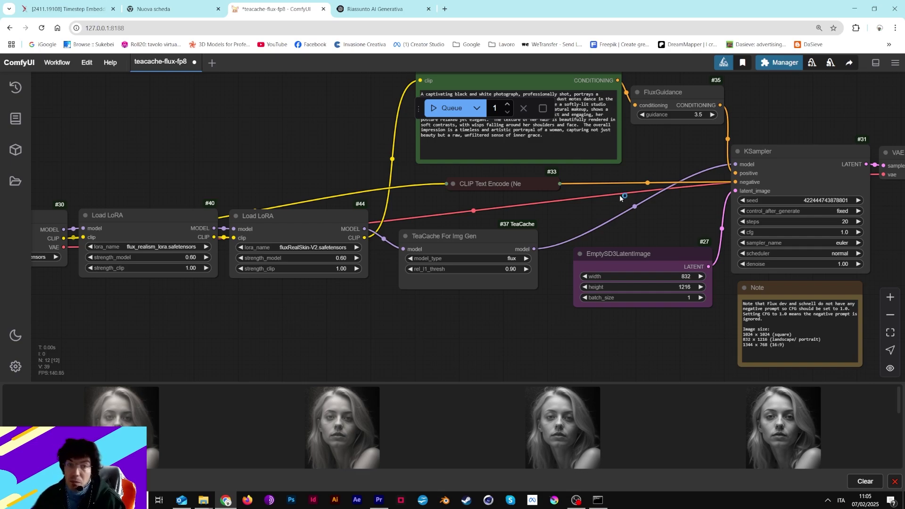
left_click_drag(670, 232, 430, 221)
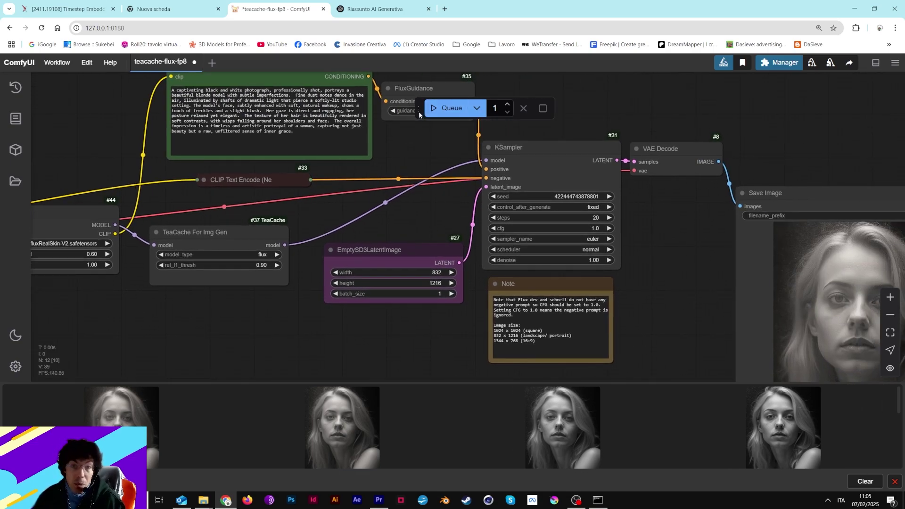
key("ctrl+a")
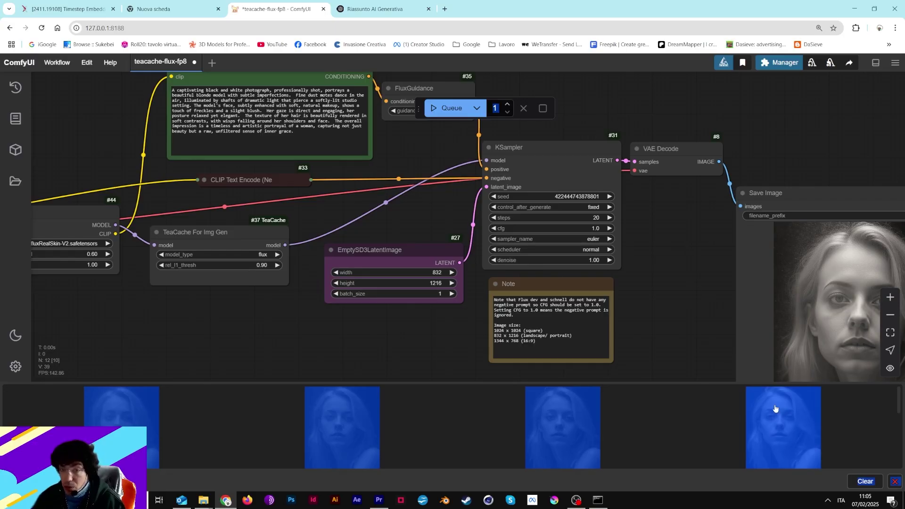
left_click(846, 403)
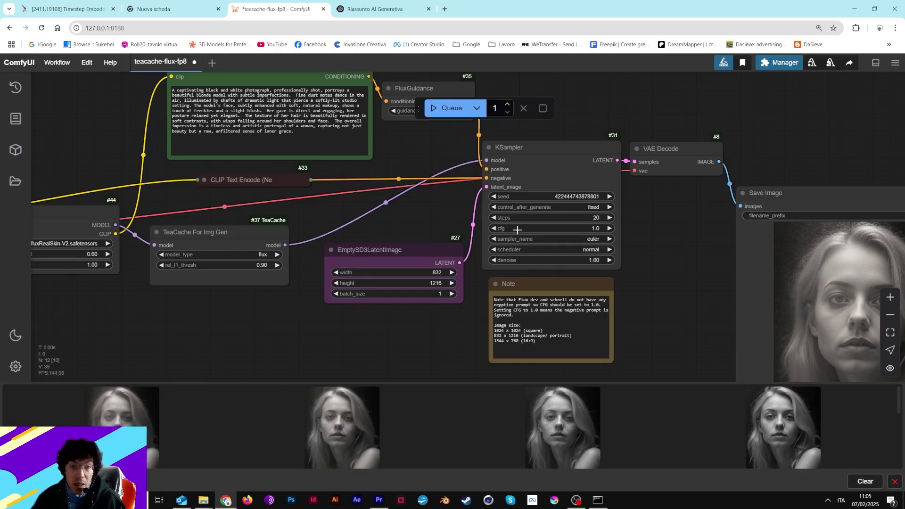
Shift the Load Checkpoint node and the flux_realism_lora Load LoRA node slightly to the left on the canvas
left_click_drag(226, 209, 598, 217)
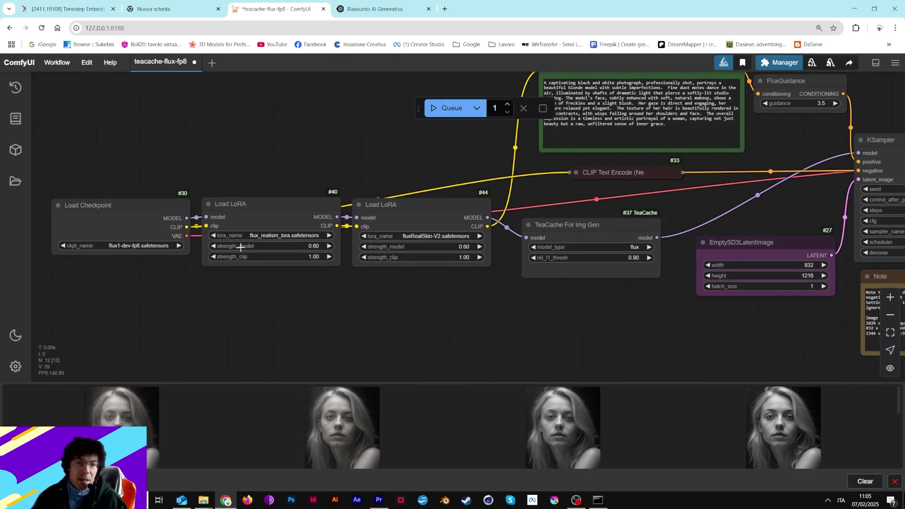
left_click_drag(153, 211, 132, 214)
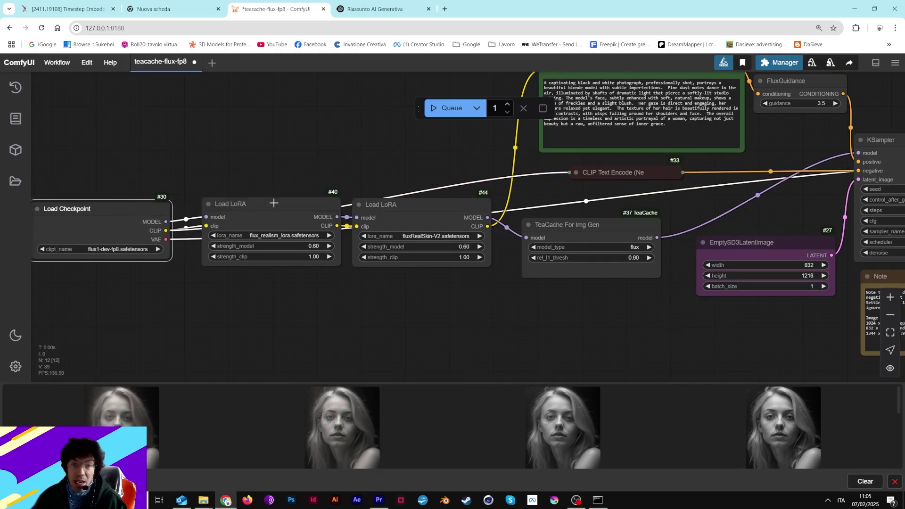
left_click_drag(275, 203, 270, 202)
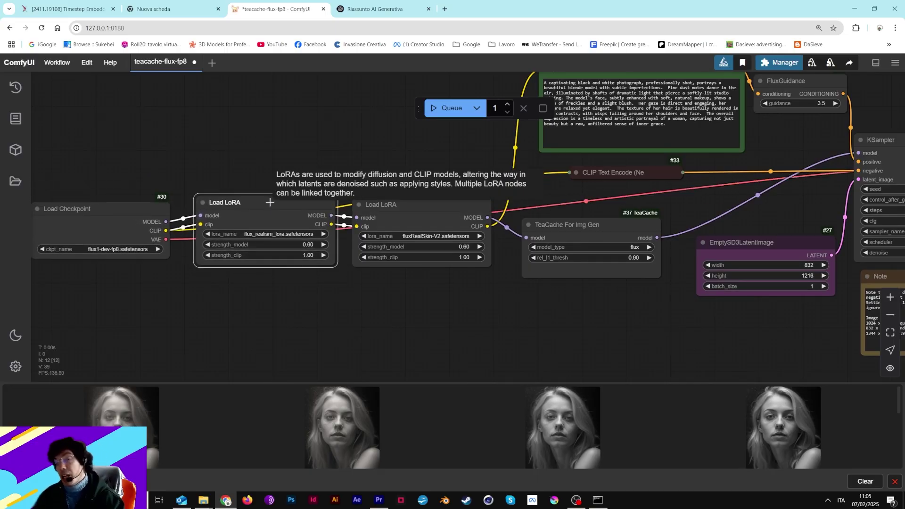